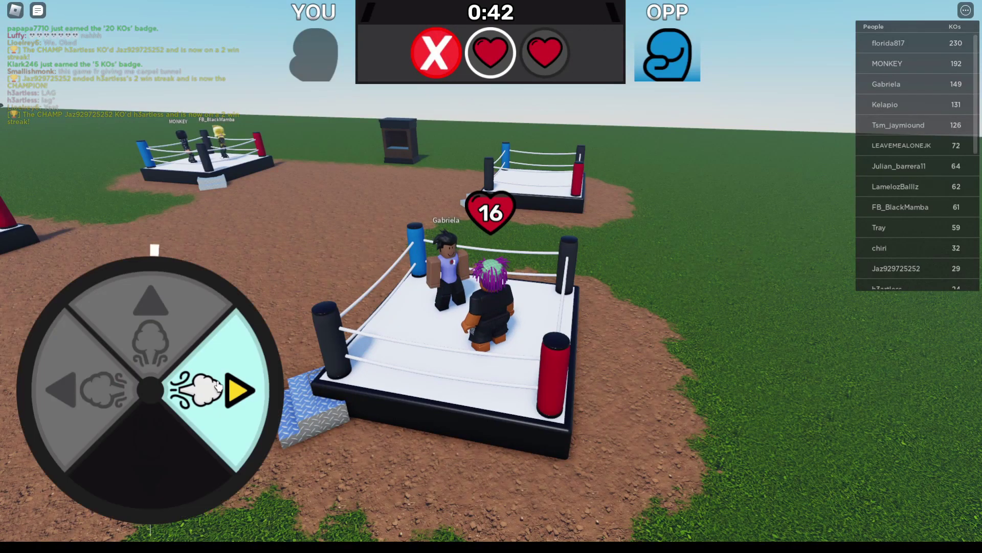
{"action": "left_click", "coordinate": [220, 375]}
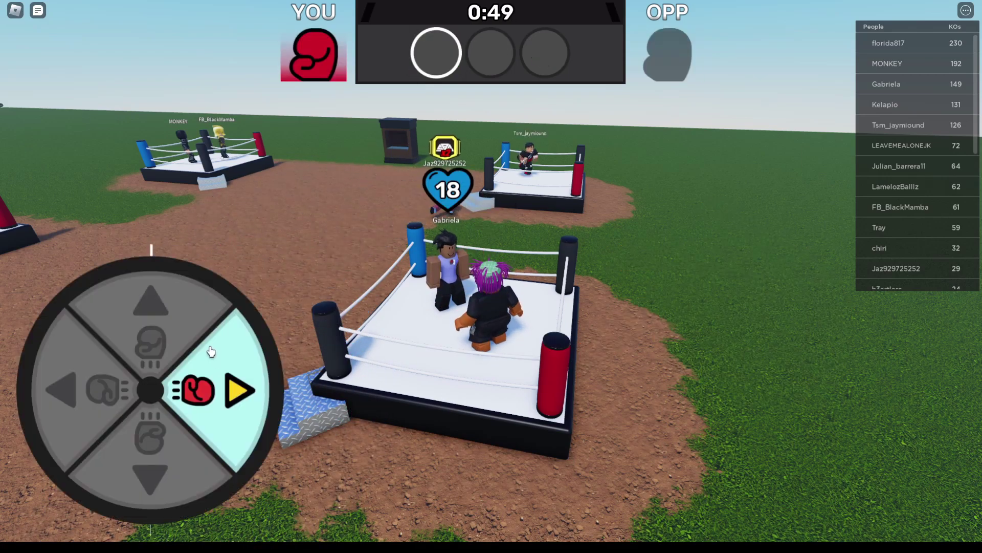
{"action": "left_click", "coordinate": [211, 351]}
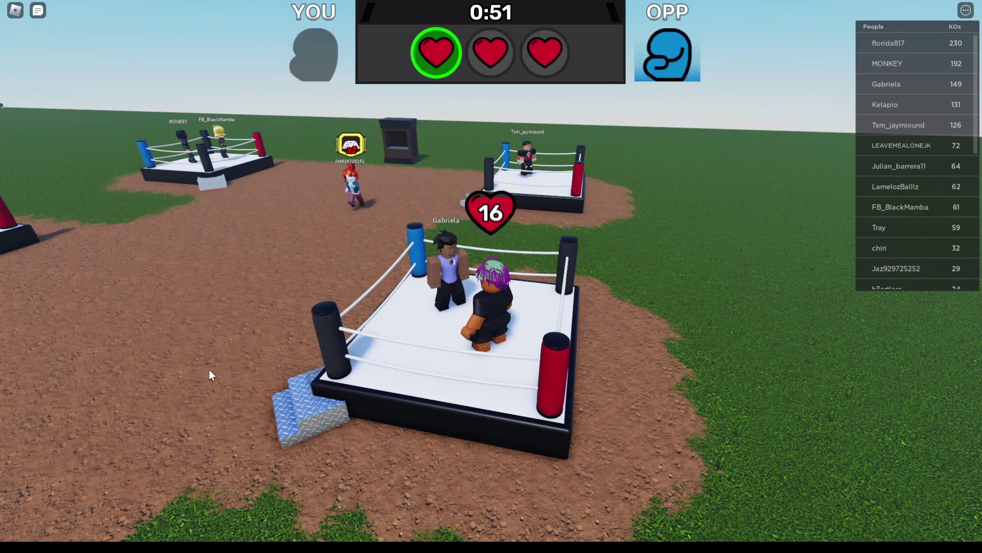
{"action": "left_click", "coordinate": [203, 395]}
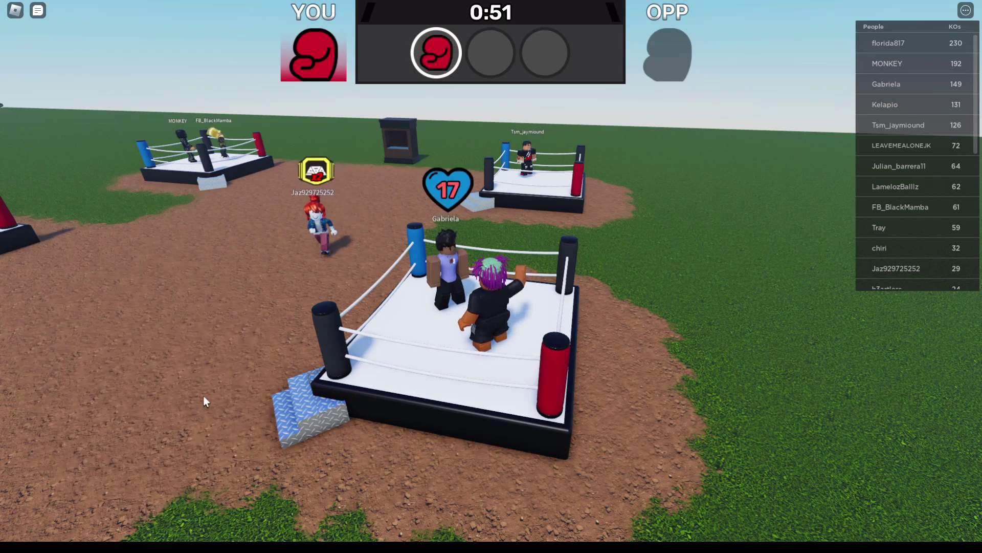
{"action": "left_click", "coordinate": [170, 337]}
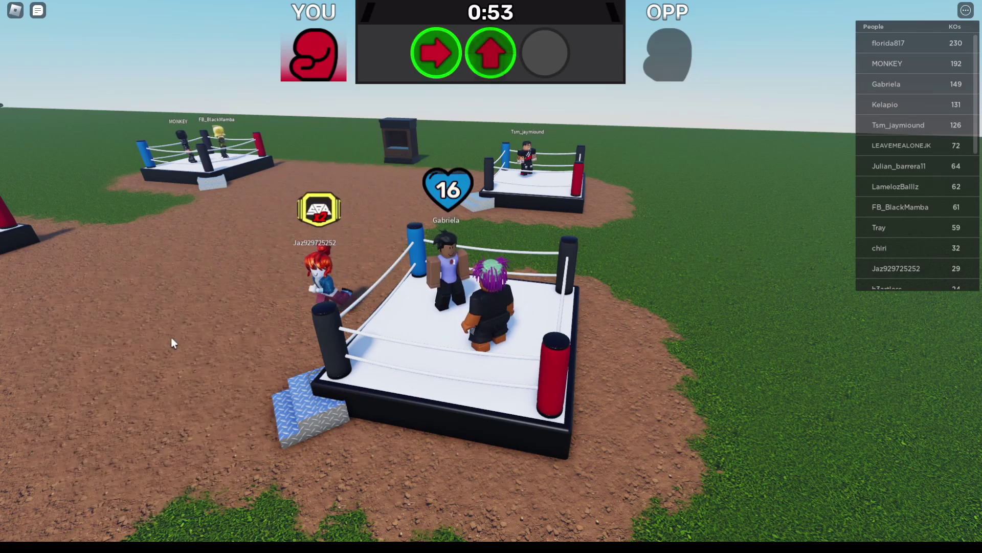
{"action": "left_click", "coordinate": [158, 387]}
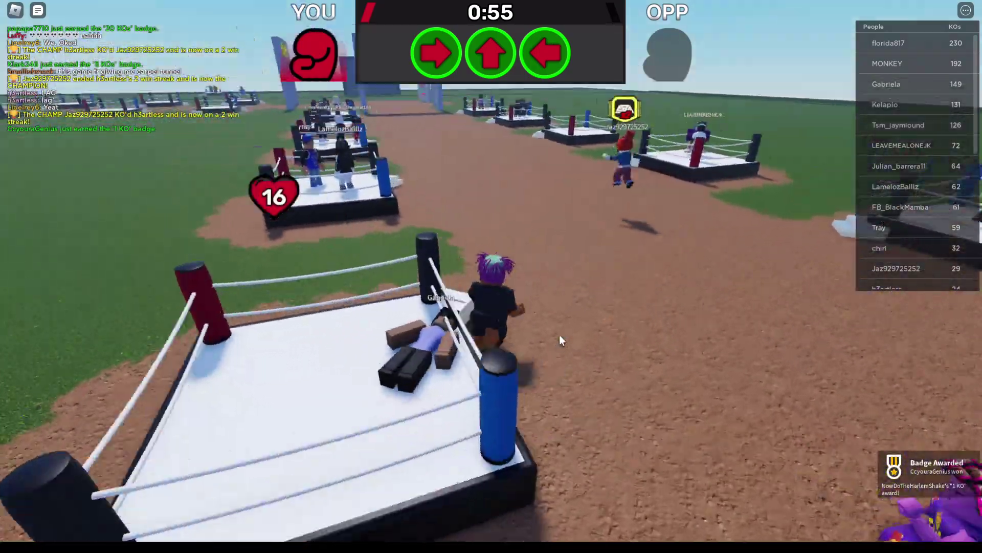
{"action": "right_click_drag", "start_coordinate": [560, 335], "coordinate": [560, 335]}
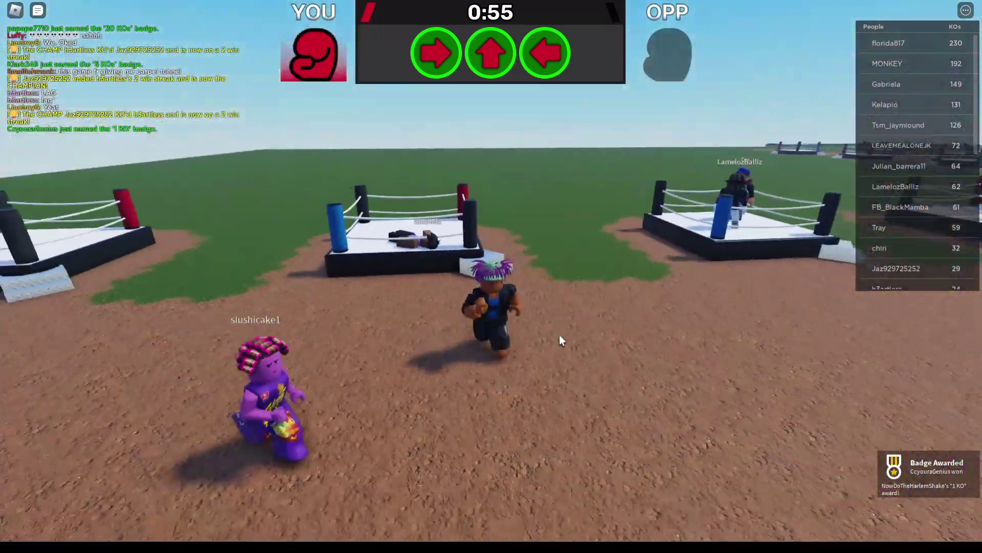
{"action": "key", "text": "d"}
{"action": "key", "text": "w"}
{"action": "key", "text": "a"}
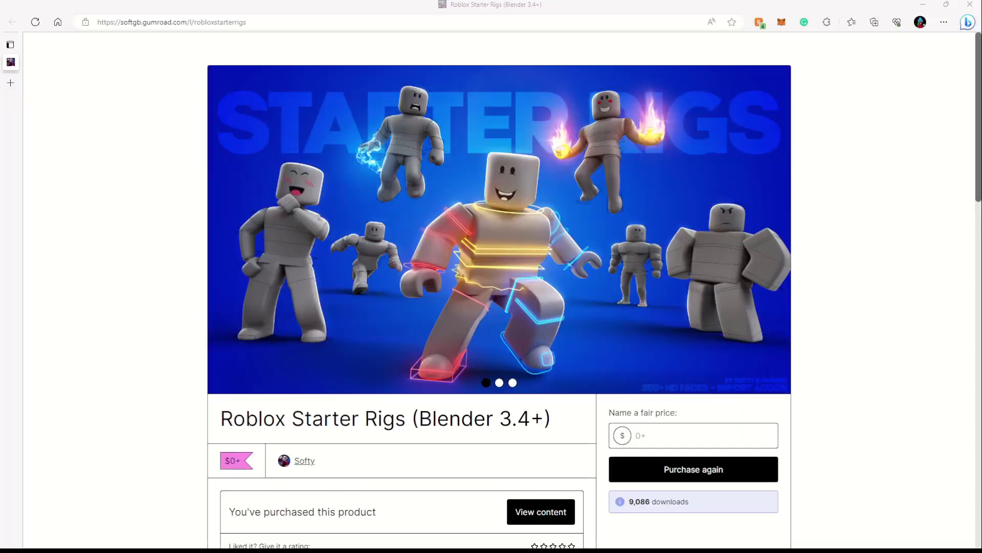
Review the Roblox Starter Rigs (Blender 3.4+) product page, including its web address and purchase option.
{"action": "left_click", "coordinate": [932, 455]}
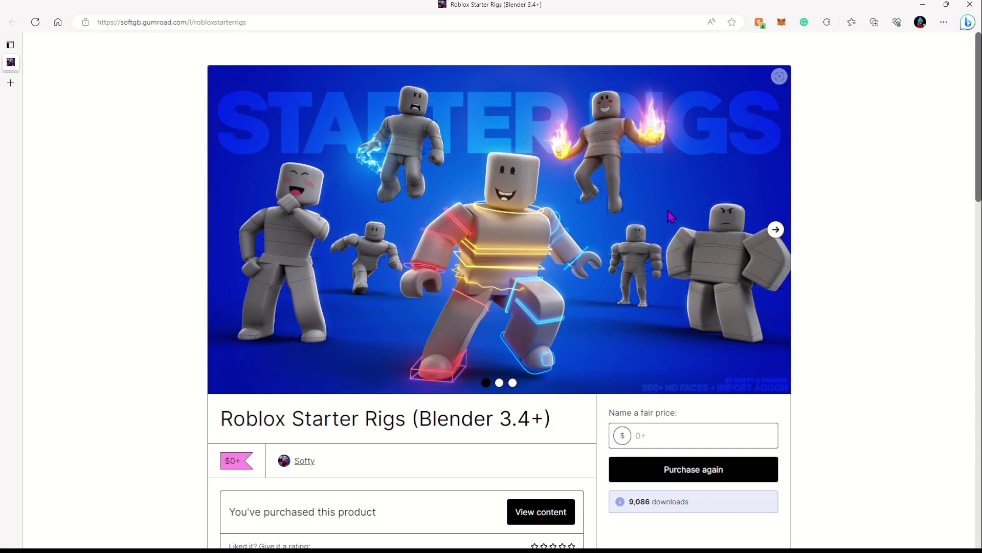
{"action": "left_click_drag", "start_coordinate": [245, 22], "coordinate": [94, 23]}
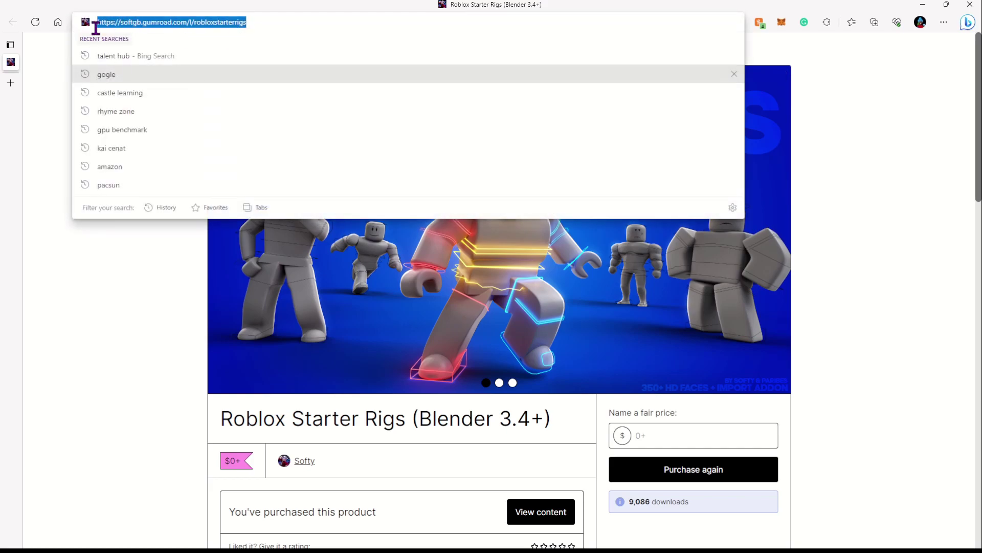
{"action": "left_click", "coordinate": [173, 304]}
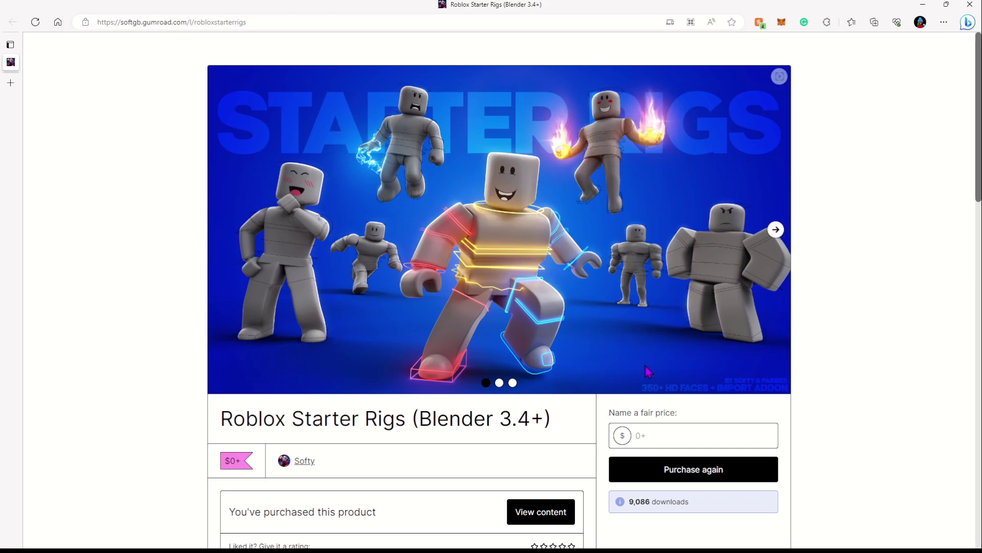
{"action": "left_click", "coordinate": [679, 477]}
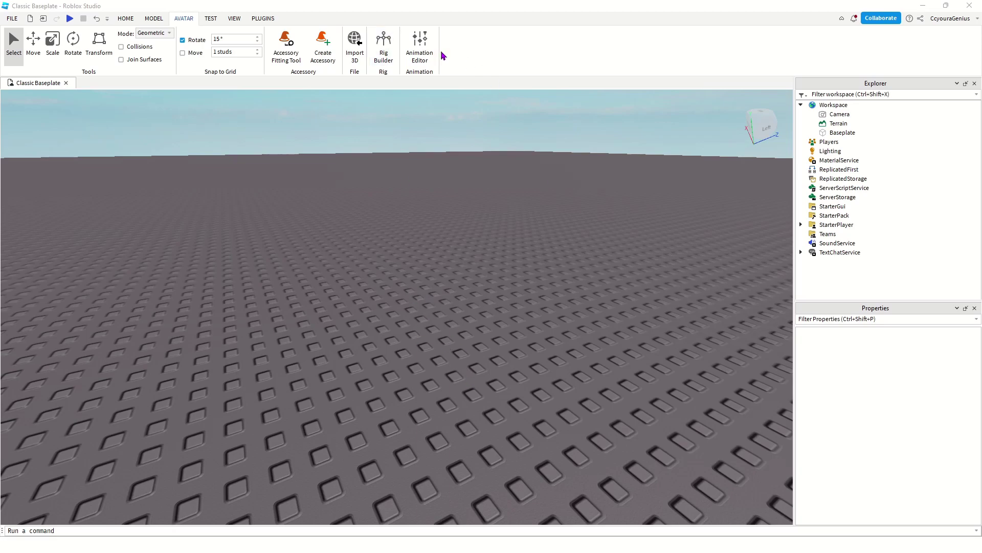
In Roblox Studio, generate an R6 masculine rig from My Avatar.
{"action": "left_click", "coordinate": [385, 51]}
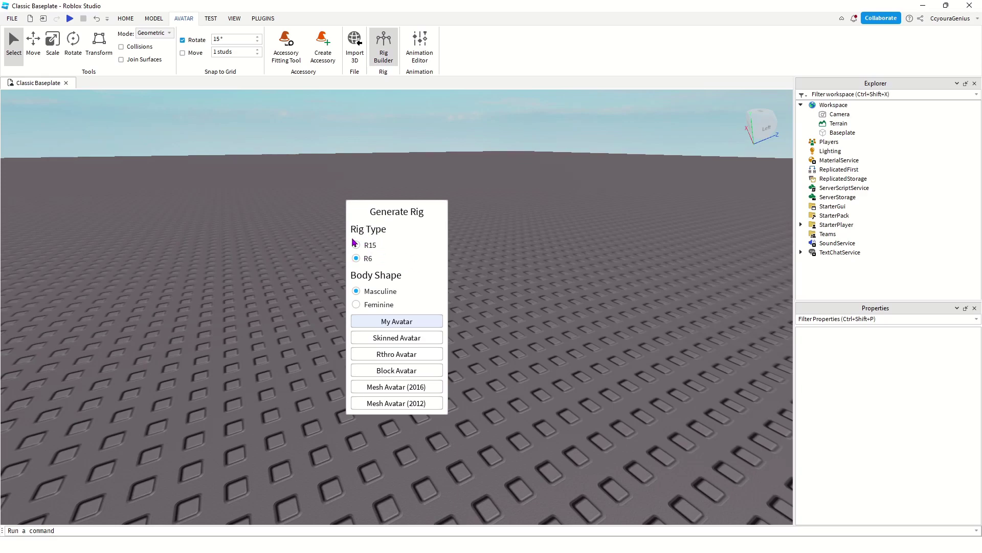
{"action": "left_click", "coordinate": [384, 322]}
{"action": "left_click", "coordinate": [482, 278]}
Set the Rig model's origin position to 0,0,0 and deselect it.
{"action": "right_click_drag", "start_coordinate": [485, 278], "coordinate": [485, 281]}
{"action": "key", "text": "a"}
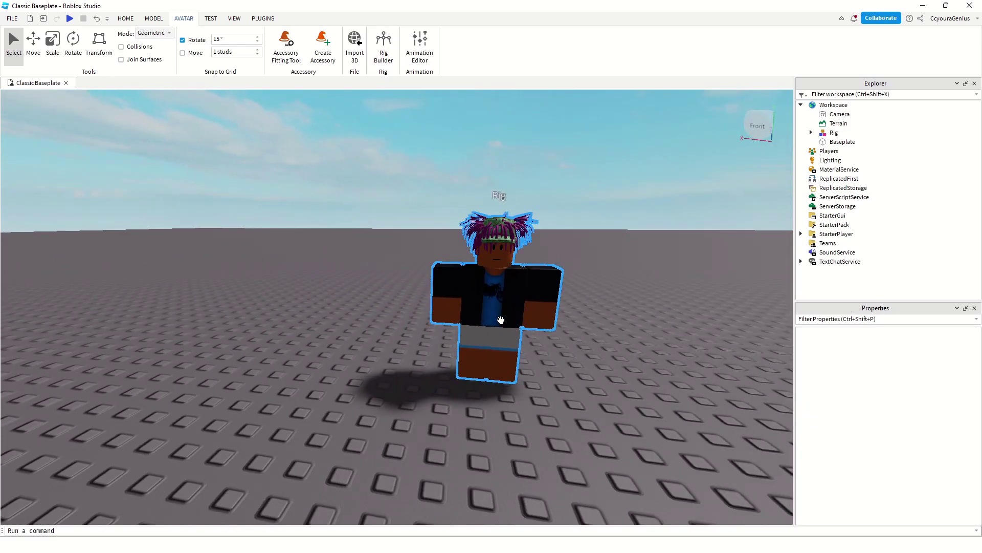
{"action": "key", "text": "d"}
{"action": "right_click_drag", "start_coordinate": [530, 366], "coordinate": [531, 368]}
{"action": "key", "text": "s"}
{"action": "key", "text": "w"}
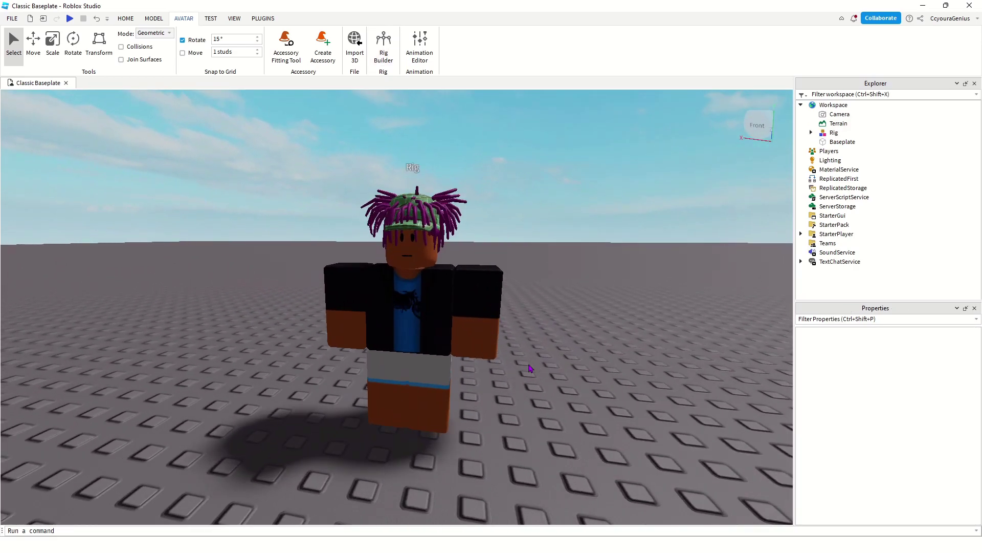
{"action": "left_click", "coordinate": [420, 326]}
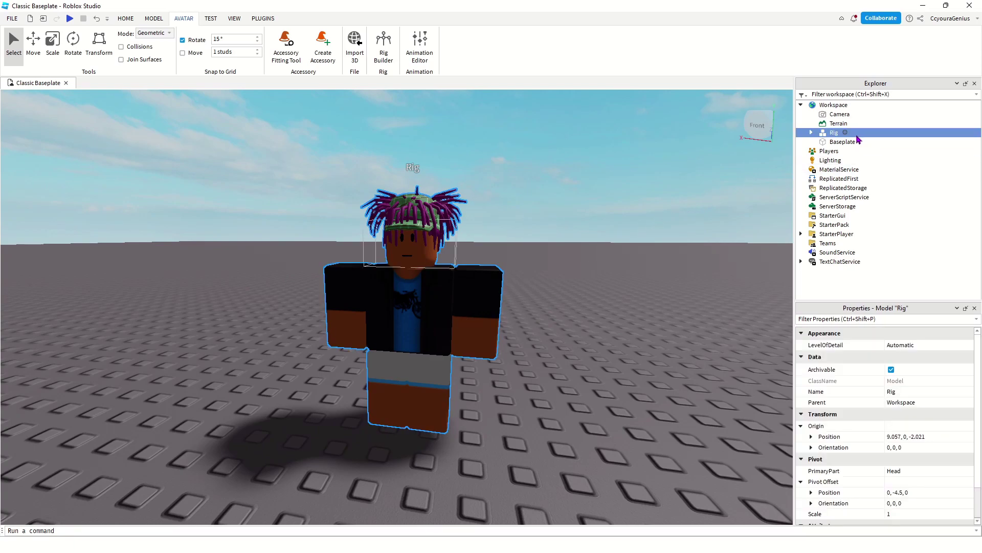
{"action": "left_click", "coordinate": [890, 438]}
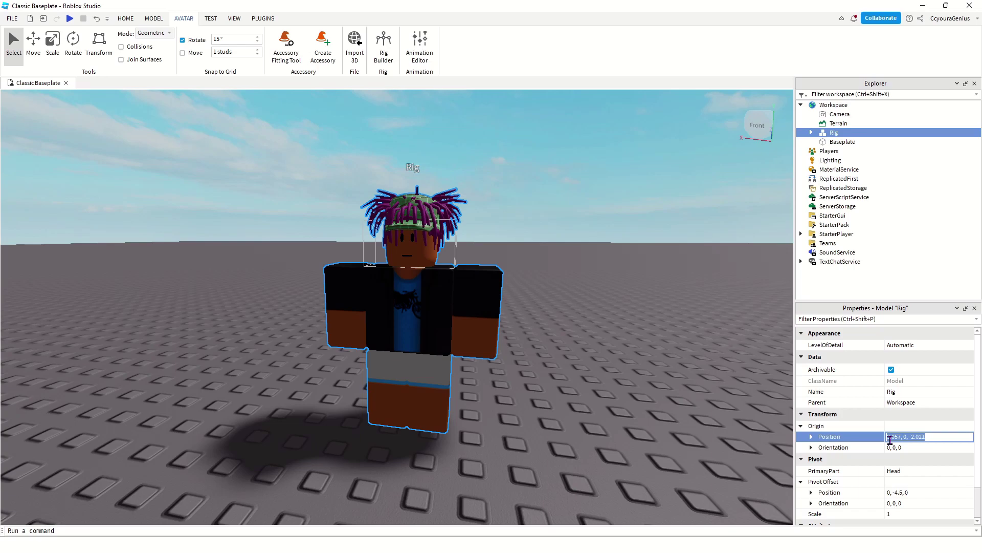
{"action": "type", "text": "0,0,0"}
{"action": "key", "text": "Return"}
{"action": "left_click", "coordinate": [609, 352]}
Select the Rig model and bring up its available actions in the Explorer.
{"action": "scroll", "coordinate": [609, 352], "scroll_direction": "down", "scroll_amount": 1}
{"action": "right_click_drag", "start_coordinate": [609, 352], "coordinate": [609, 352]}
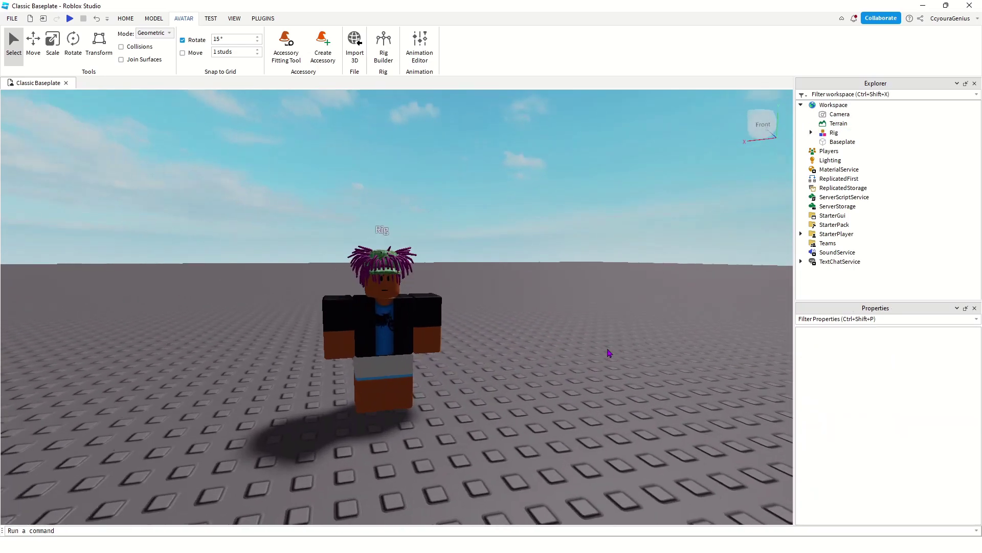
{"action": "scroll", "coordinate": [609, 352], "scroll_direction": "up", "scroll_amount": 2}
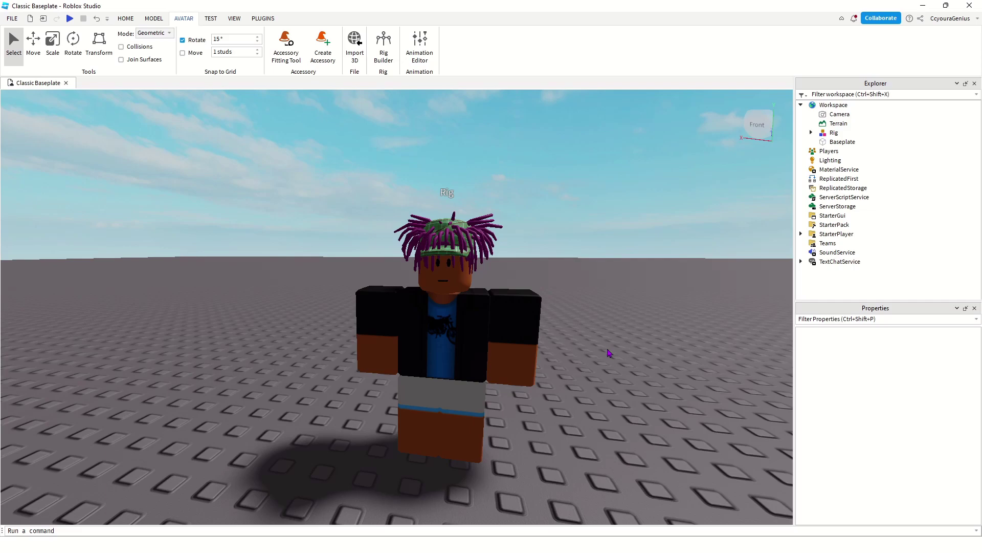
{"action": "left_click", "coordinate": [460, 335]}
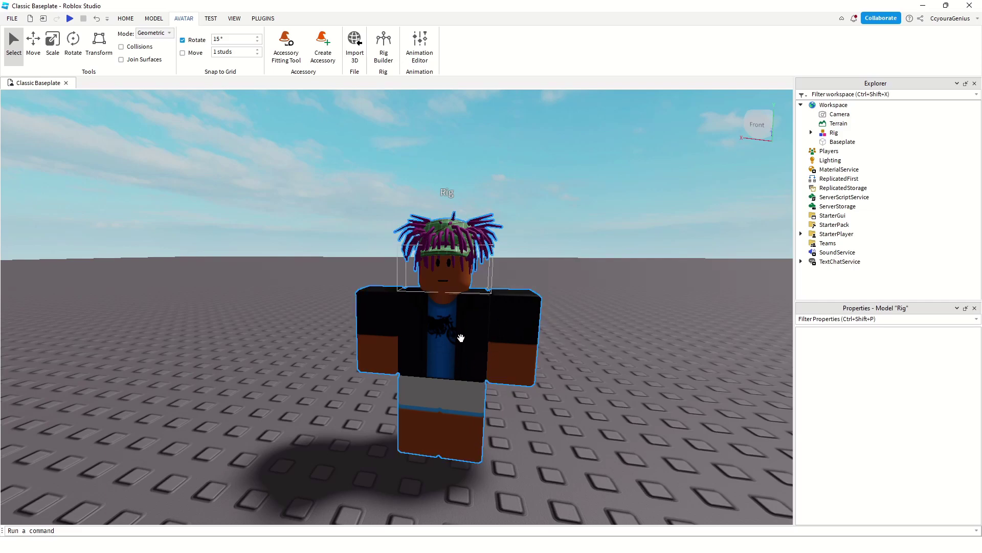
{"action": "right_click", "coordinate": [890, 135]}
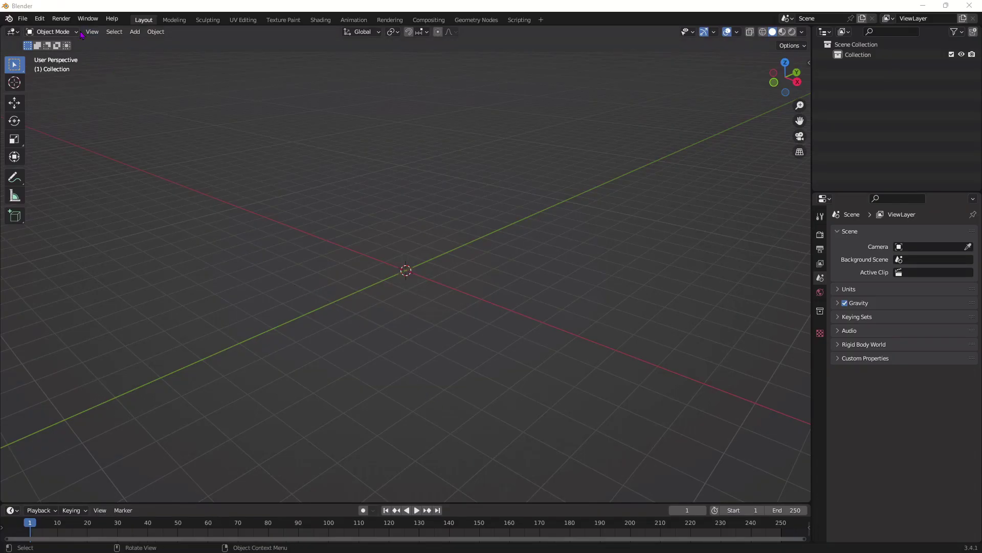
Switch to Blender, search the add-on preferences for "robl" and toggle the Roblox Starter Rigs add-on off and on.
{"action": "left_click", "coordinate": [40, 19]}
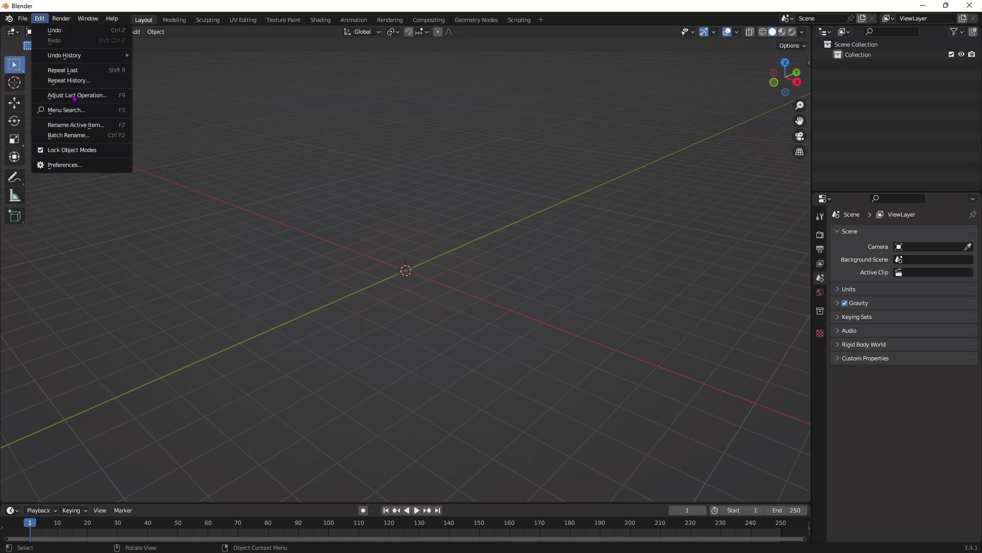
{"action": "left_click", "coordinate": [78, 164]}
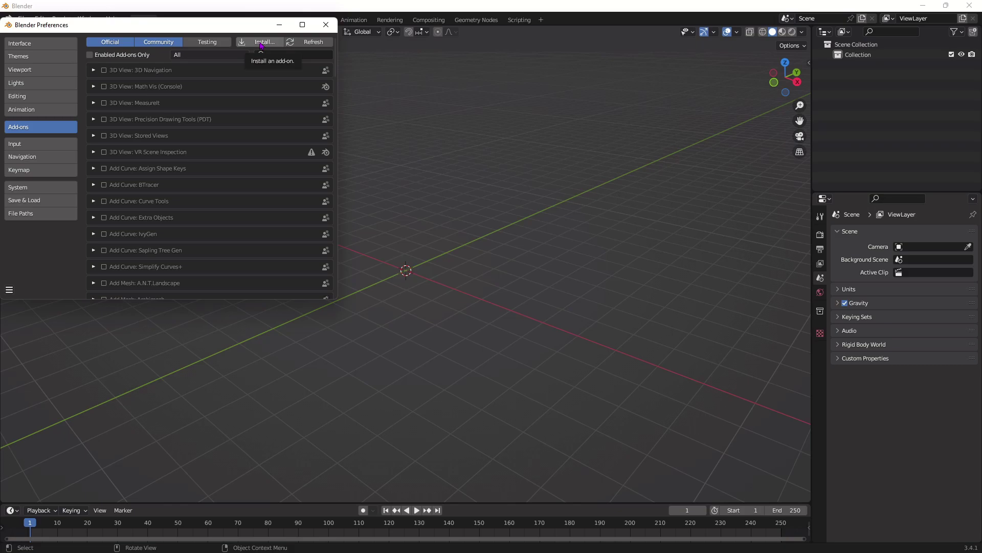
{"action": "left_click", "coordinate": [276, 55]}
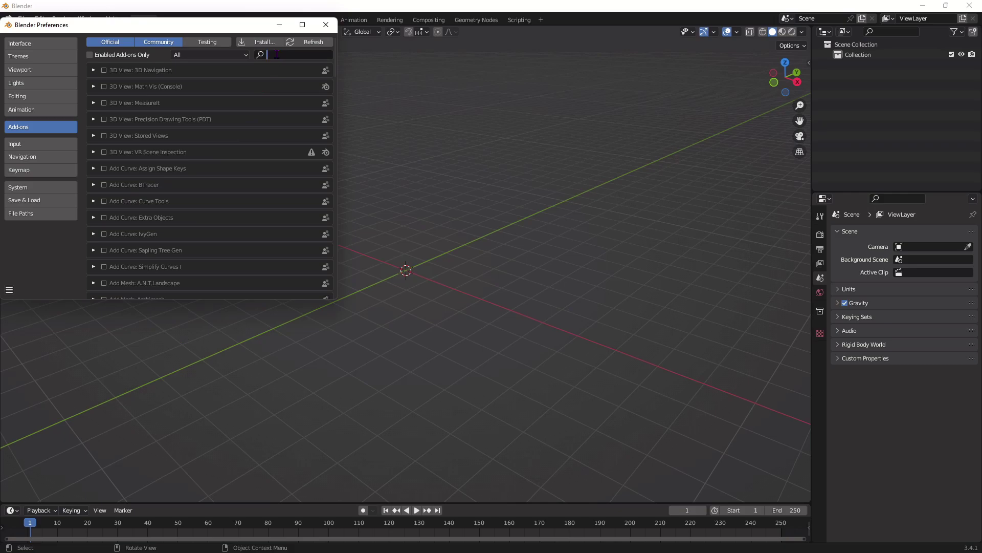
{"action": "type", "text": "robl"}
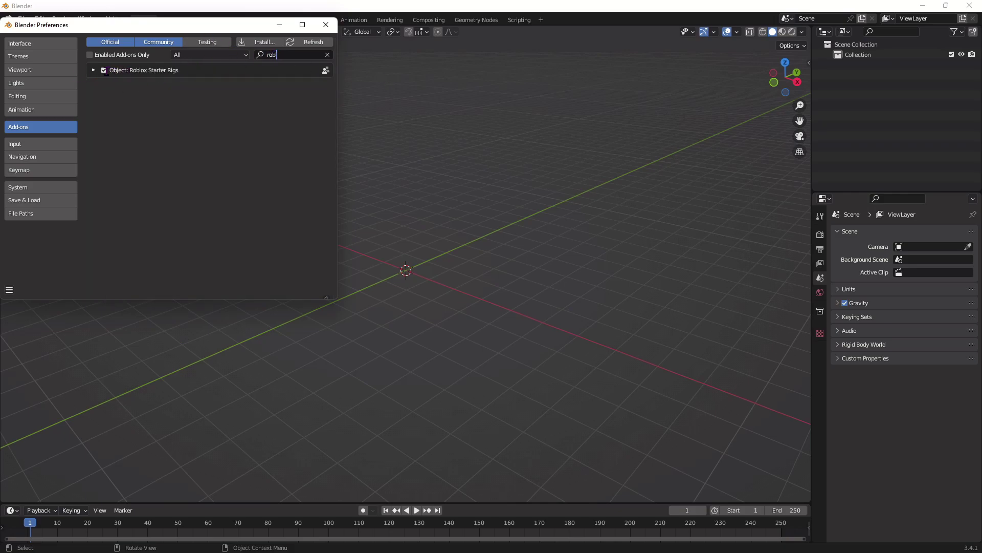
{"action": "left_click", "coordinate": [104, 72]}
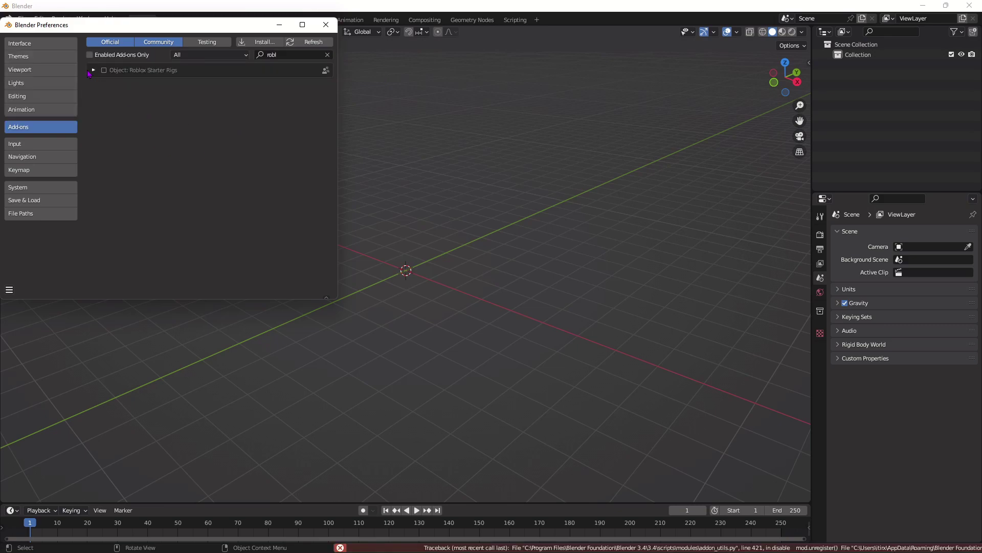
{"action": "left_click", "coordinate": [104, 71]}
{"action": "left_click", "coordinate": [104, 72]}
Add the Starter Blocky Rig to the scene using the Starter Rigs add-on.
{"action": "left_click", "coordinate": [810, 64]}
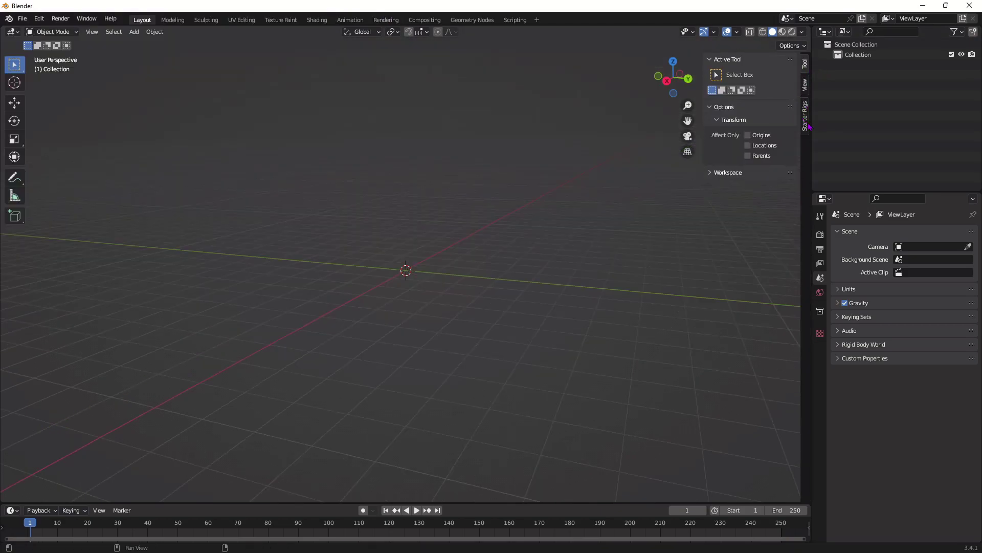
{"action": "left_click", "coordinate": [806, 123]}
{"action": "left_click", "coordinate": [750, 75]}
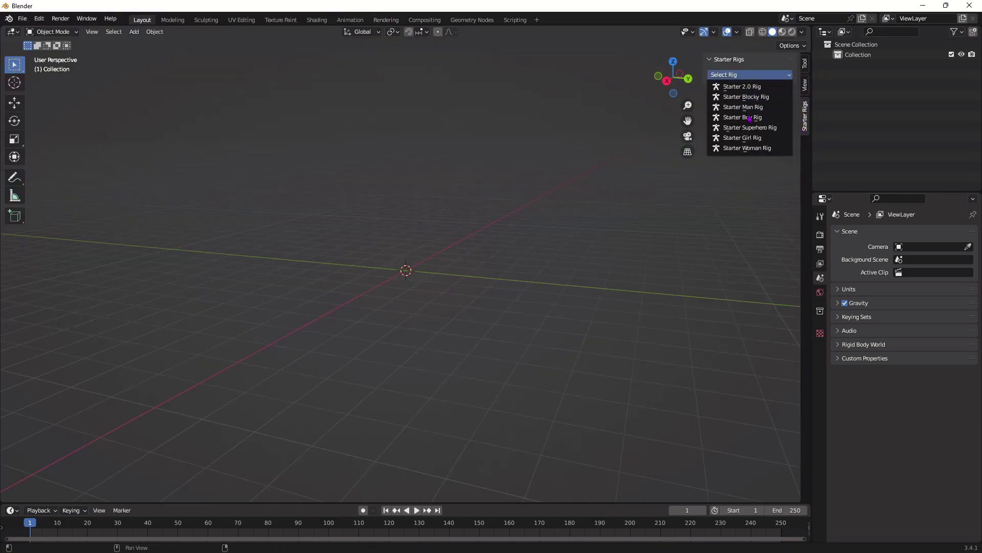
{"action": "left_click", "coordinate": [757, 98]}
Examine the blocky rig's body and face from several angles, using Material Preview shading.
{"action": "middle_click_drag", "start_coordinate": [409, 176], "coordinate": [423, 155]}
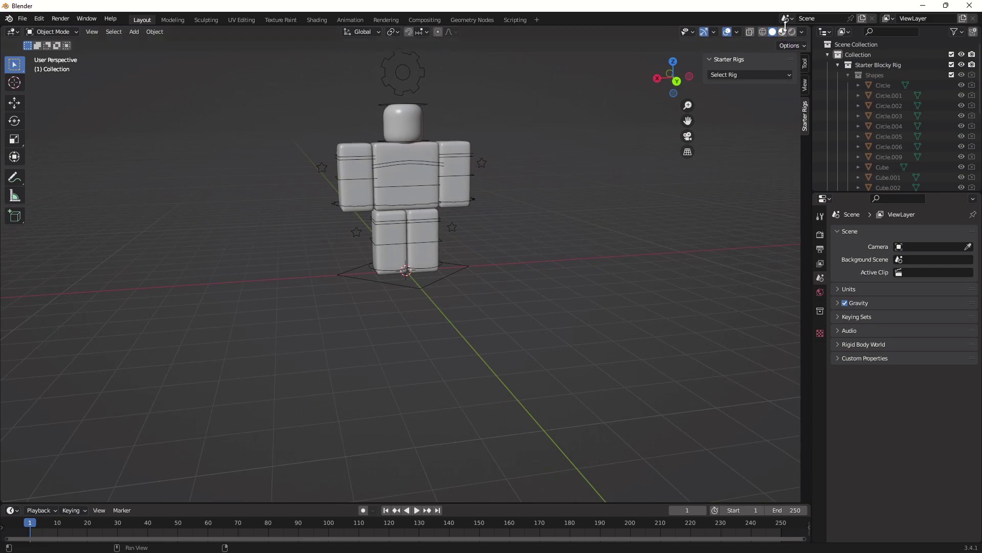
{"action": "middle_click_drag", "start_coordinate": [568, 119], "coordinate": [449, 129]}
{"action": "mouse_move", "coordinate": [538, 123]}
{"action": "middle_mouse_down"}
{"action": "mouse_move", "coordinate": [476, 125]}
{"action": "mouse_move", "coordinate": [570, 133]}
{"action": "middle_mouse_up"}
{"action": "middle_click_drag", "start_coordinate": [511, 134], "coordinate": [635, 233]}
{"action": "scroll", "coordinate": [594, 258], "scroll_direction": "up", "scroll_amount": 4}
{"action": "middle_click_drag", "start_coordinate": [655, 241], "coordinate": [574, 211], "text": "shift"}
{"action": "scroll", "coordinate": [602, 236], "scroll_direction": "down", "scroll_amount": 4}
{"action": "middle_click_drag", "start_coordinate": [604, 243], "coordinate": [611, 259]}
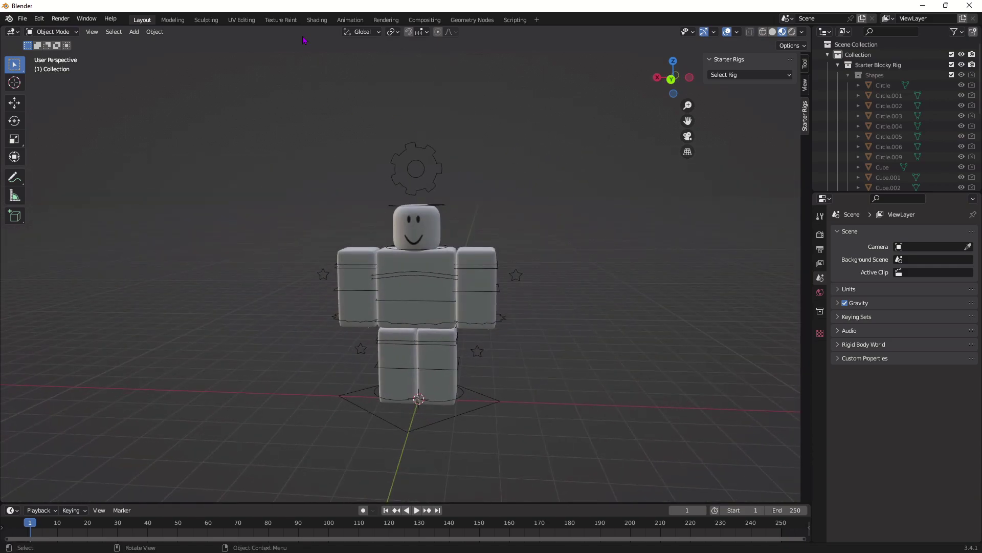
Switch to the Shading workspace and select the rig's torso to show its material nodes.
{"action": "left_click", "coordinate": [316, 20]}
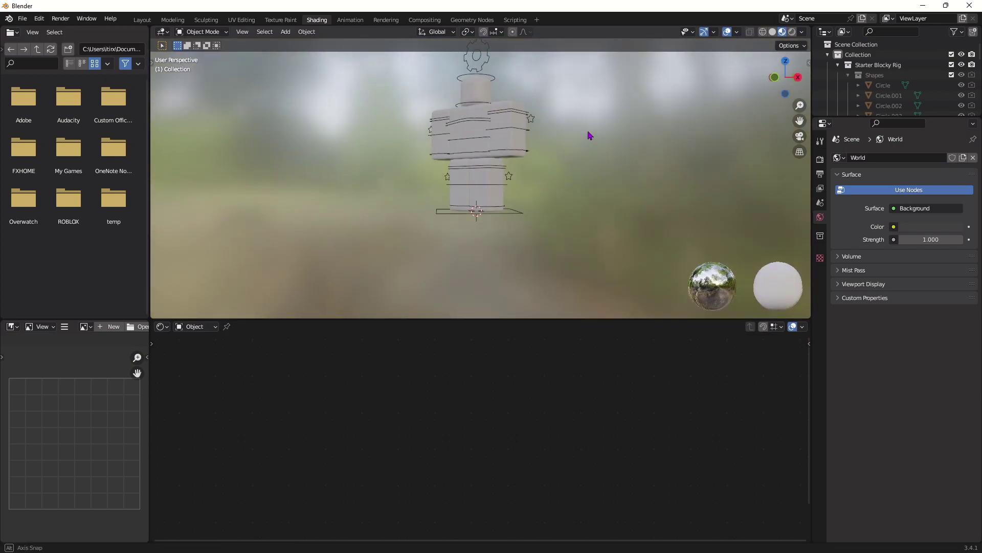
{"action": "middle_click_drag", "start_coordinate": [588, 135], "coordinate": [504, 193]}
{"action": "left_click", "coordinate": [450, 199]}
{"action": "middle_click_drag", "start_coordinate": [497, 368], "coordinate": [475, 481]}
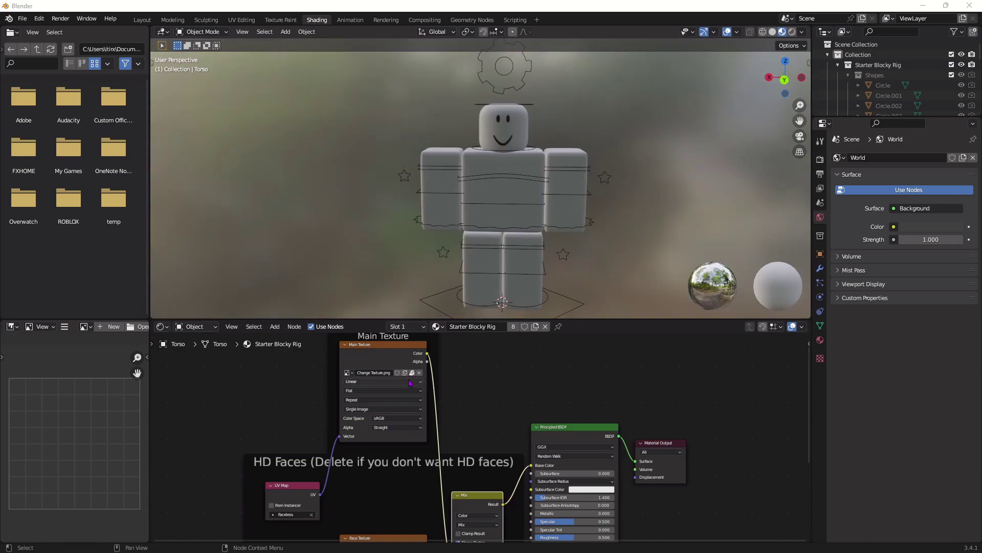
Replace the Main Texture node's image with Handle21_diff.png from the yt tutorial folder in Downloads.
{"action": "left_click", "coordinate": [420, 373]}
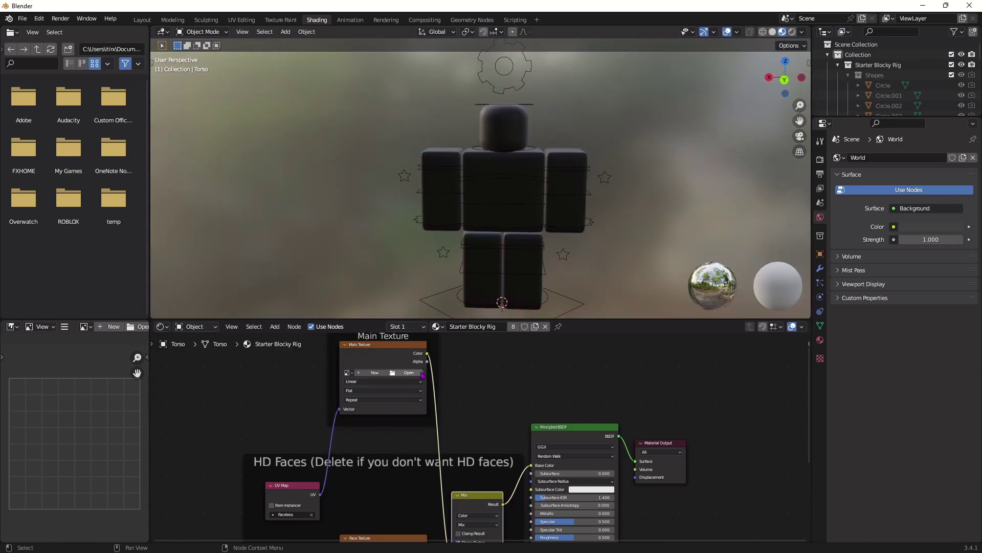
{"action": "left_click", "coordinate": [415, 375]}
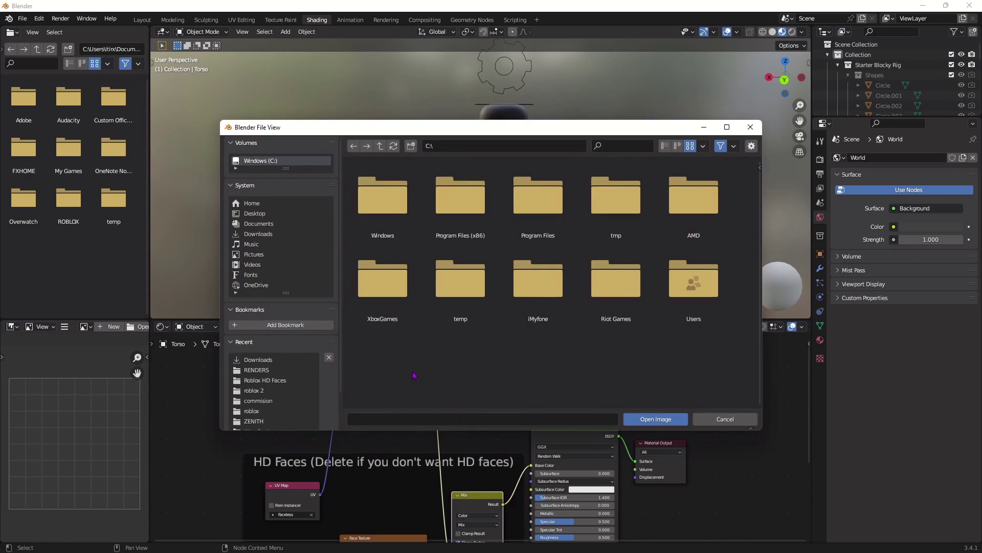
{"action": "left_click", "coordinate": [259, 233]}
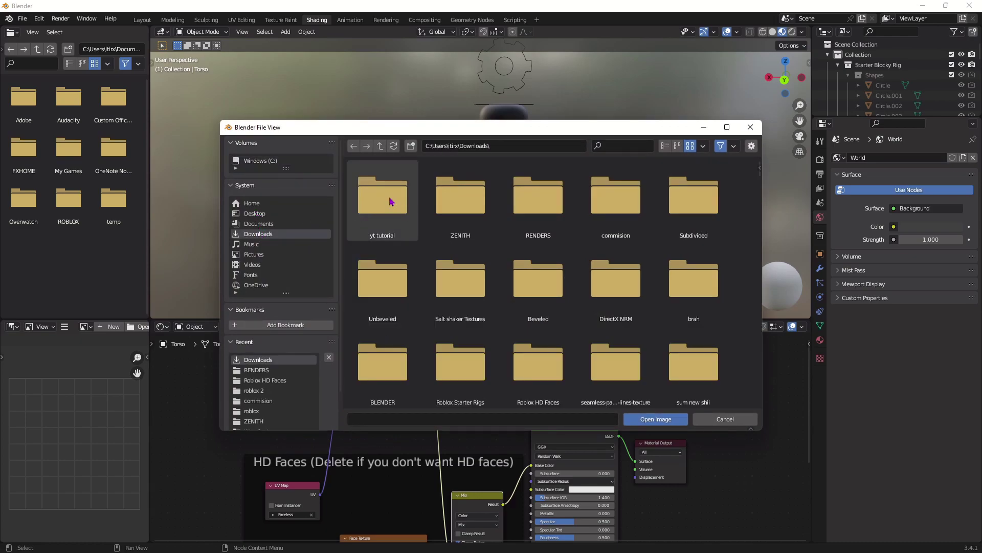
{"action": "double_click", "coordinate": [392, 201]}
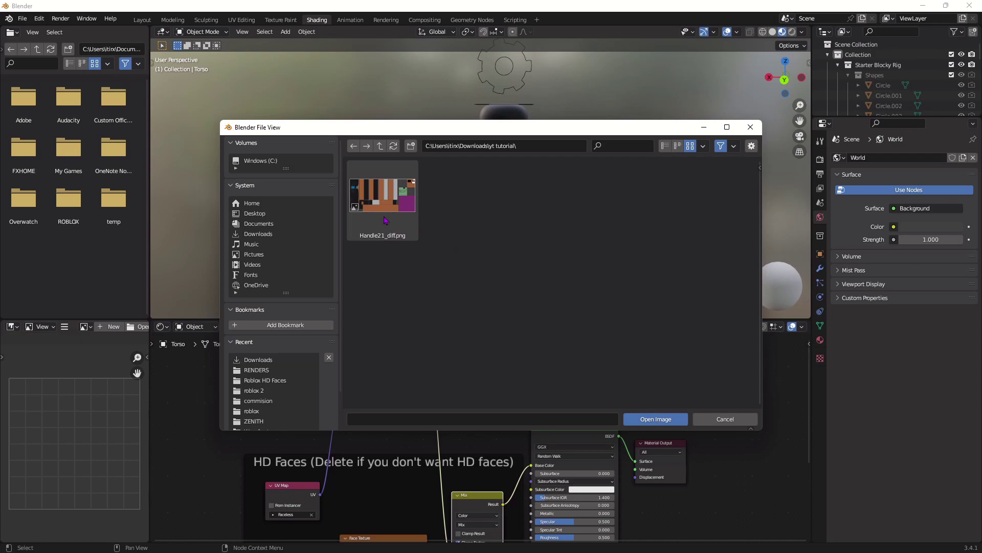
{"action": "double_click", "coordinate": [391, 201]}
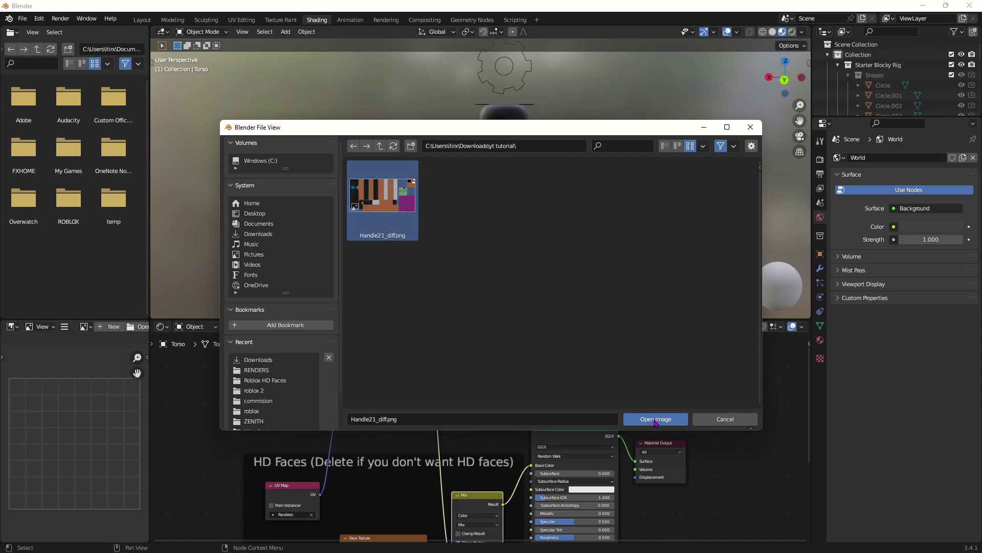
{"action": "middle_click_drag", "start_coordinate": [514, 215], "coordinate": [557, 206]}
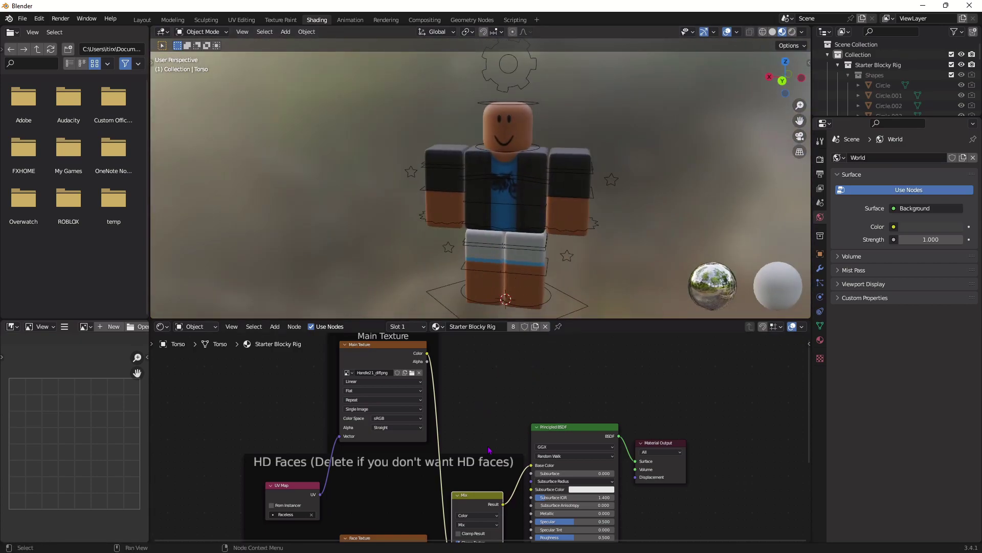
Unlink the default face image from the Face Texture node and open the file browser for a replacement image.
{"action": "middle_click_drag", "start_coordinate": [489, 450], "coordinate": [542, 355]}
{"action": "middle_click_drag", "start_coordinate": [470, 461], "coordinate": [471, 402]}
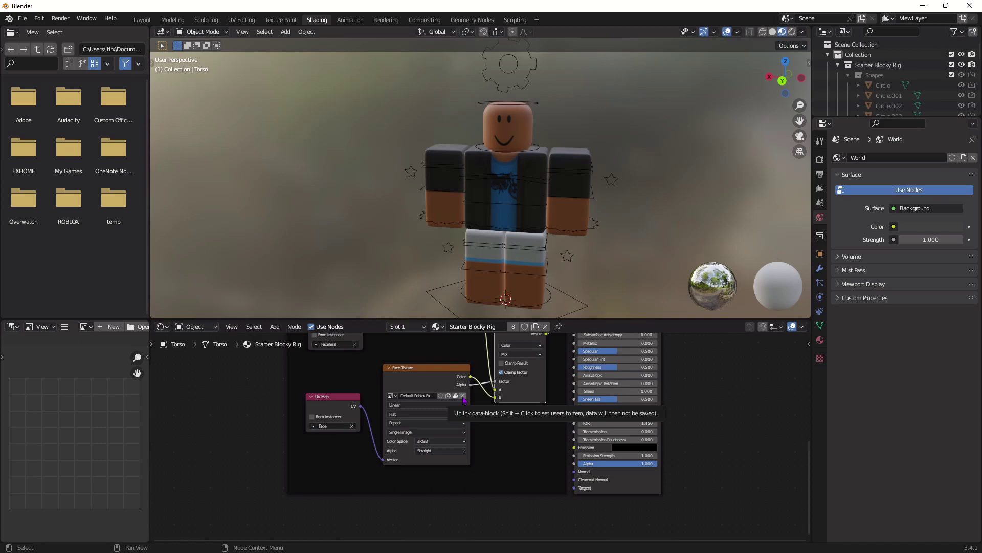
{"action": "left_click", "coordinate": [463, 396]}
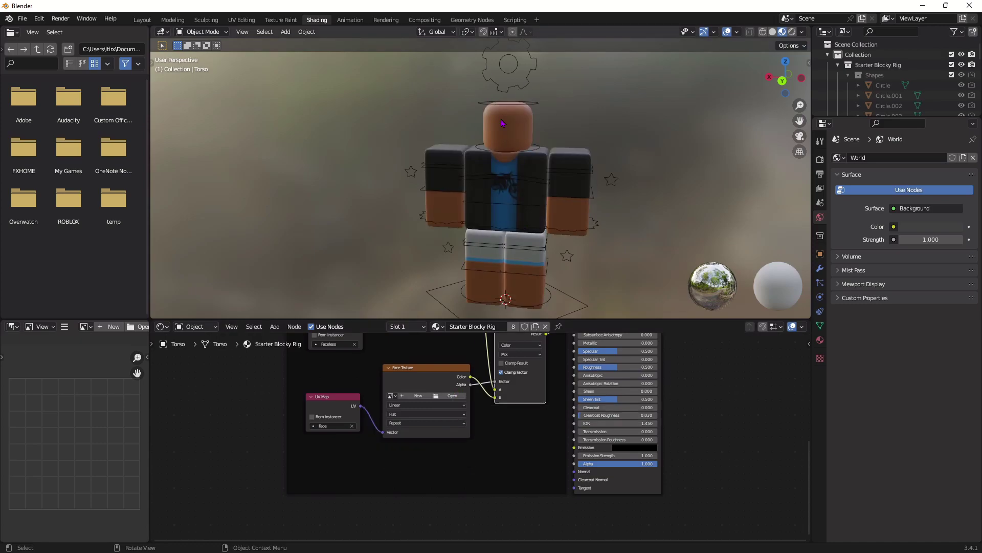
{"action": "left_click", "coordinate": [443, 398]}
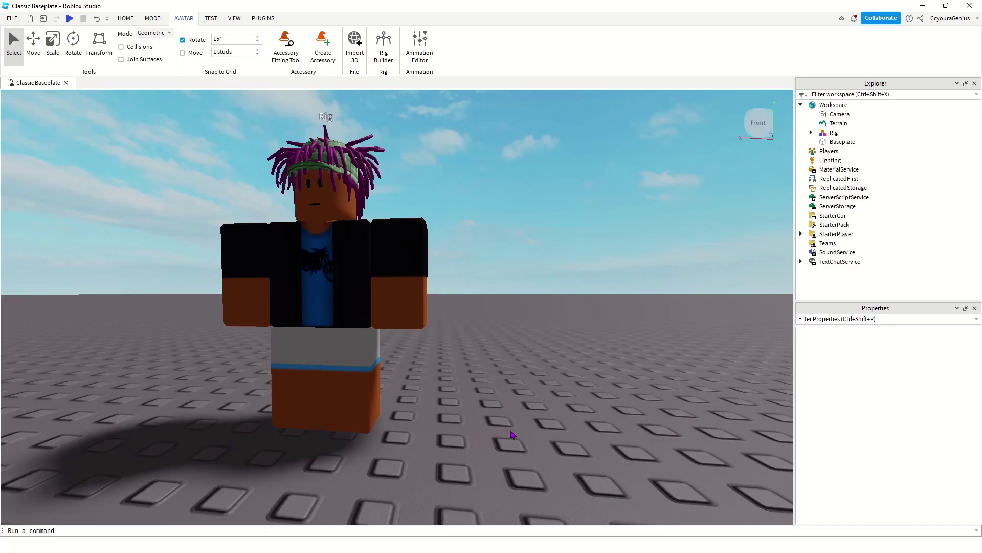
Switch to Roblox Studio, select the avatar rig in the scene and expand its hierarchy.
{"action": "key", "text": "e"}
{"action": "key", "text": "s"}
{"action": "key", "text": "a"}
{"action": "right_click_drag", "start_coordinate": [507, 422], "coordinate": [507, 425]}
{"action": "key", "text": "a"}
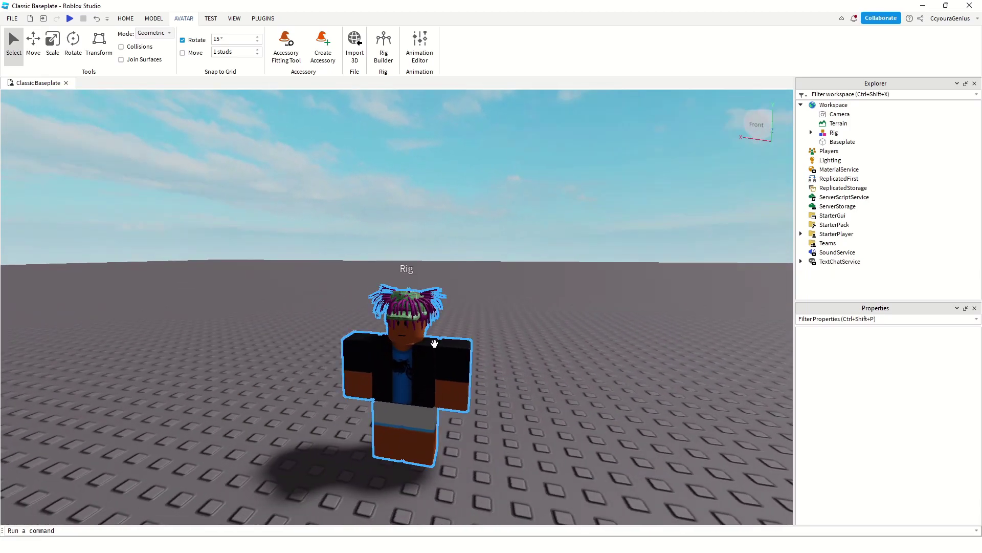
{"action": "left_click", "coordinate": [436, 347]}
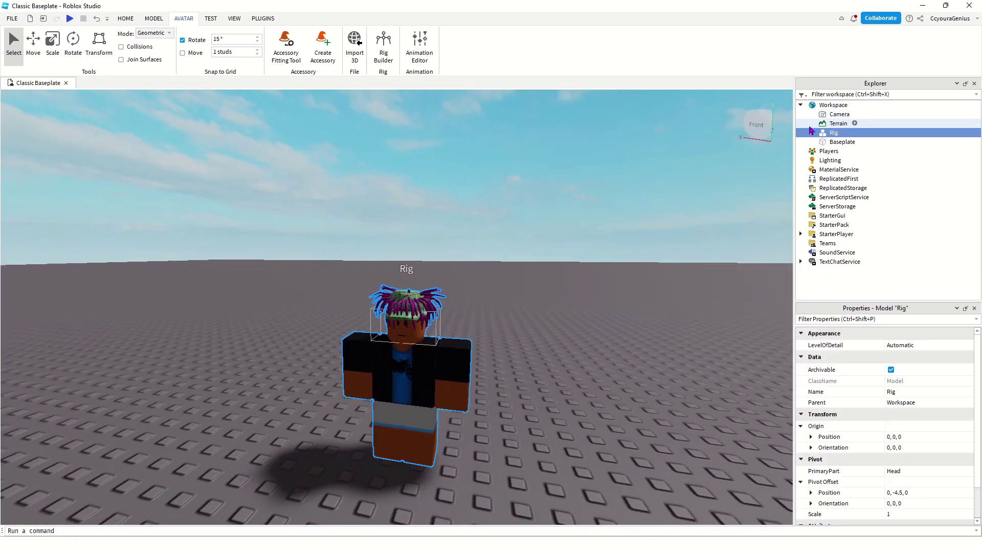
{"action": "left_click", "coordinate": [811, 133]}
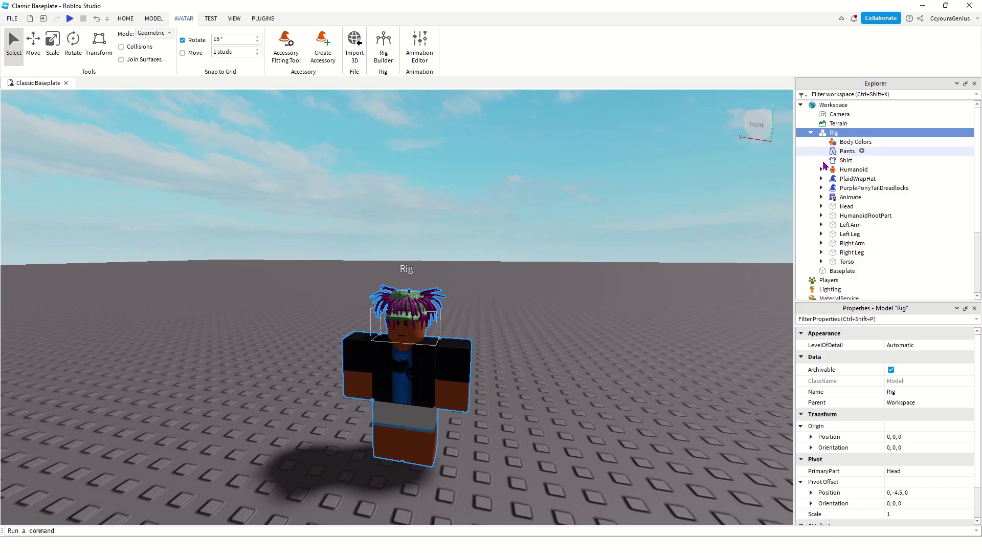
Select the PlaidWrapHat and PurplePonyTailDreadlocks accessories together and bring up the commands available for them.
{"action": "left_click", "coordinate": [874, 180]}
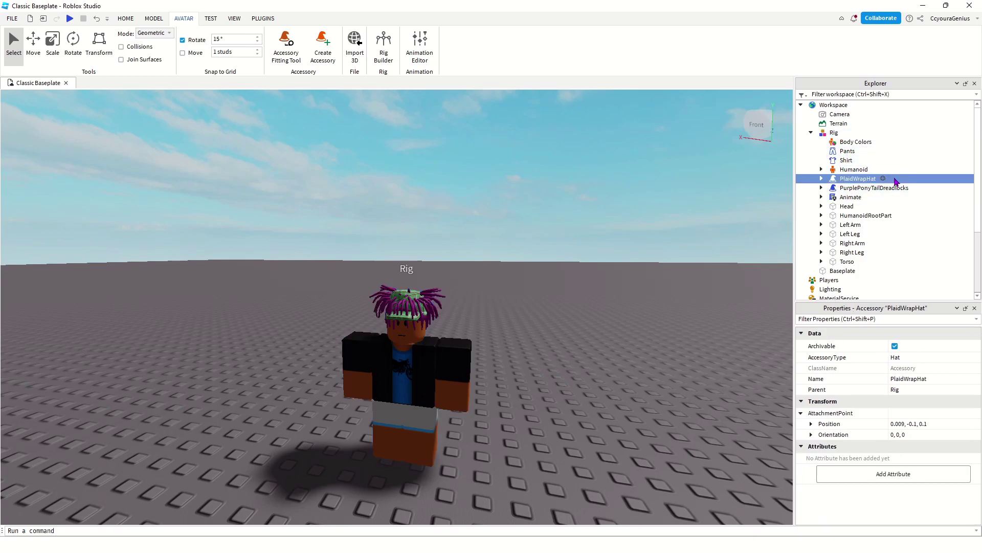
{"action": "left_click", "coordinate": [930, 189], "text": "ctrl"}
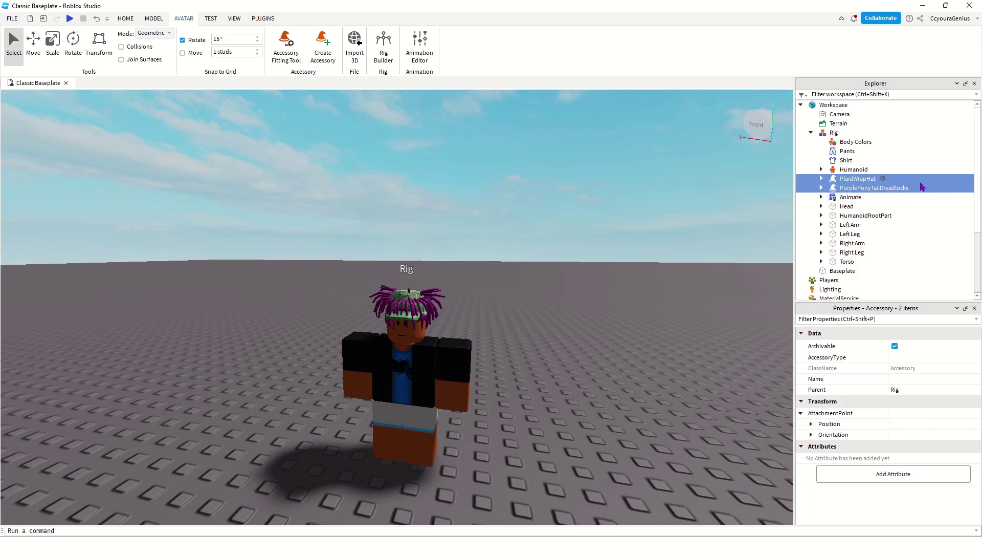
{"action": "right_click", "coordinate": [842, 180]}
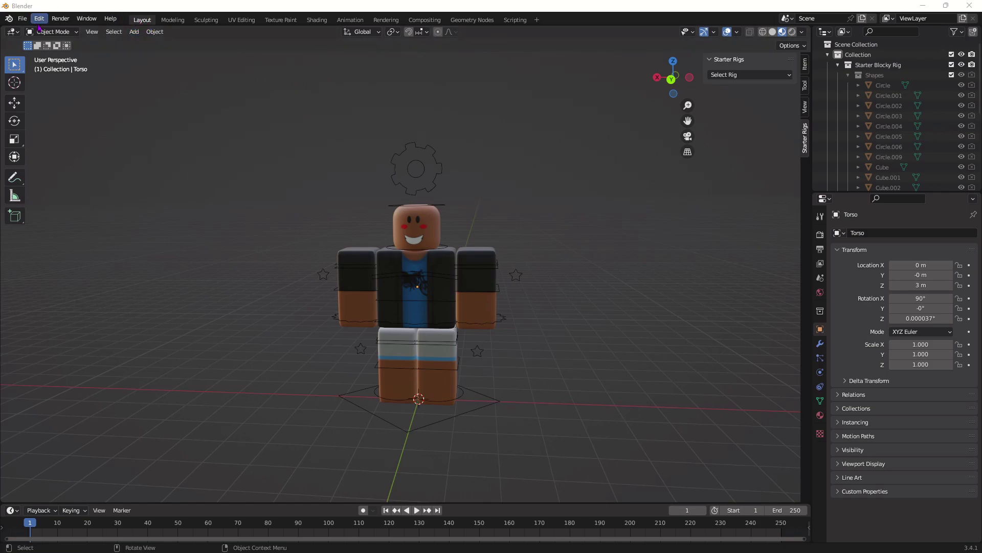
Switch to Blender and import yt tutorial acc.obj from the yt tutorial folder in Downloads as a Wavefront OBJ.
{"action": "left_click", "coordinate": [22, 18]}
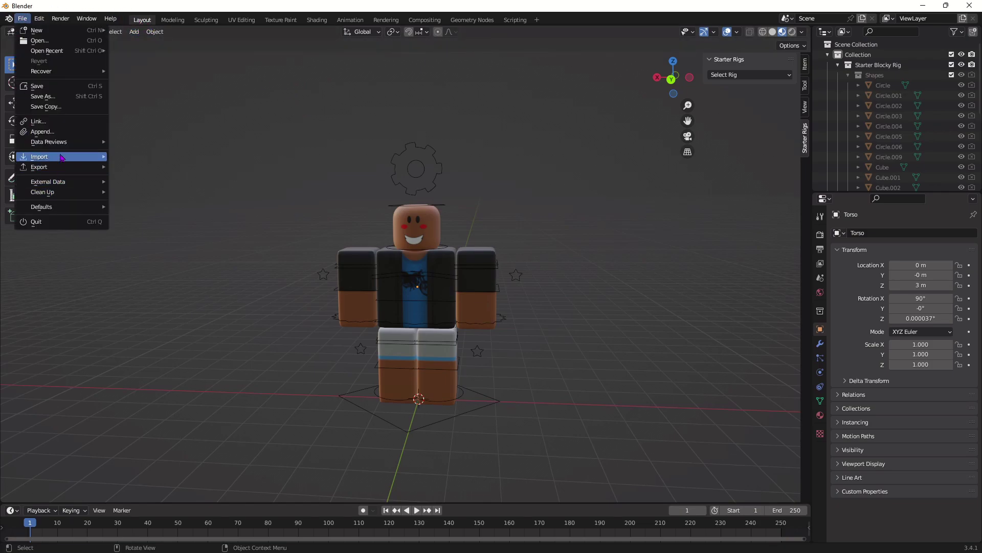
{"action": "mouse_move", "coordinate": [63, 156]}
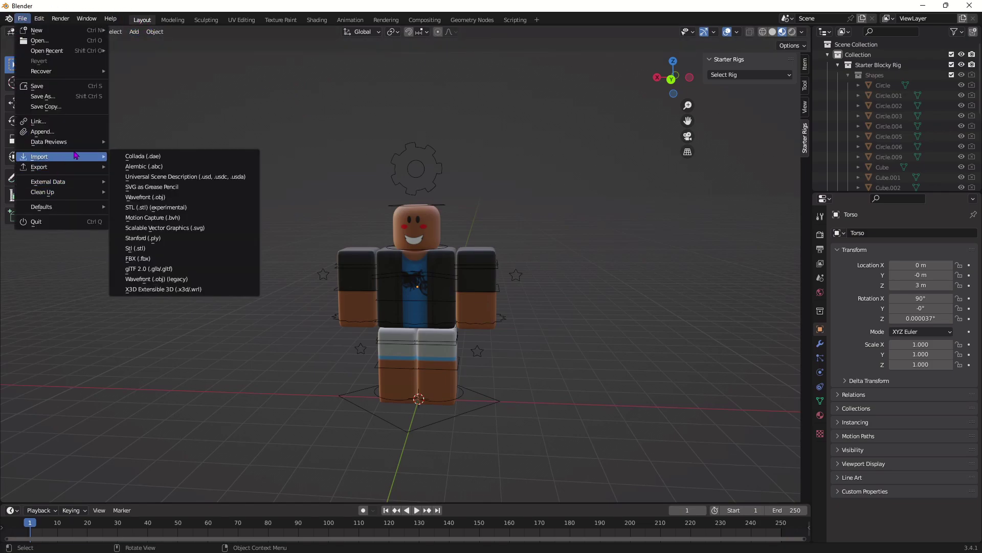
{"action": "left_click", "coordinate": [143, 199]}
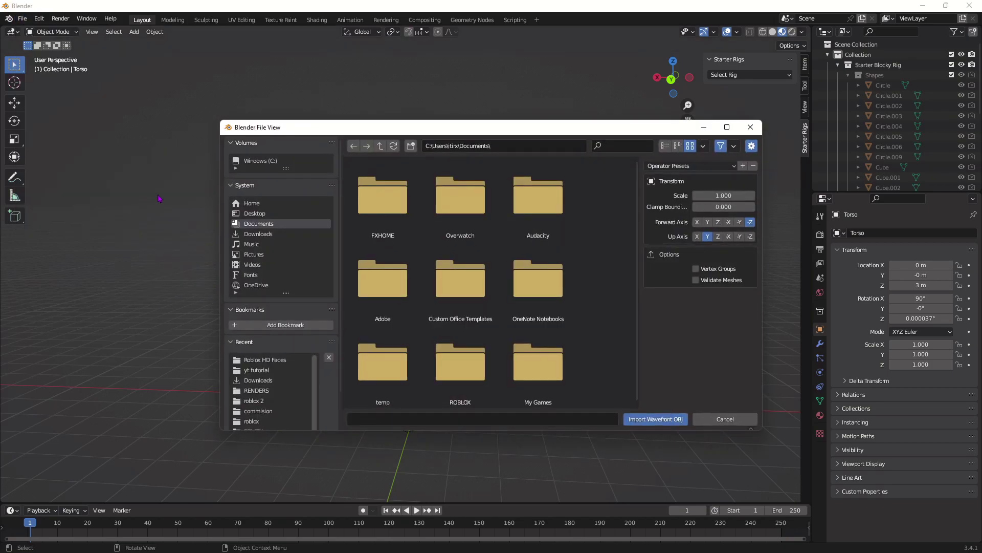
{"action": "left_click", "coordinate": [282, 235]}
{"action": "double_click", "coordinate": [396, 212]}
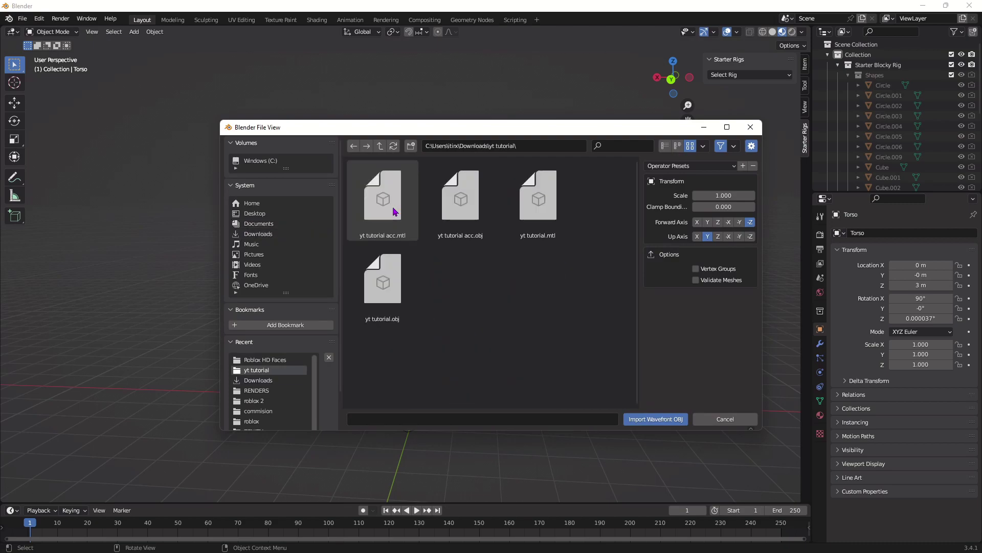
{"action": "left_click", "coordinate": [469, 205]}
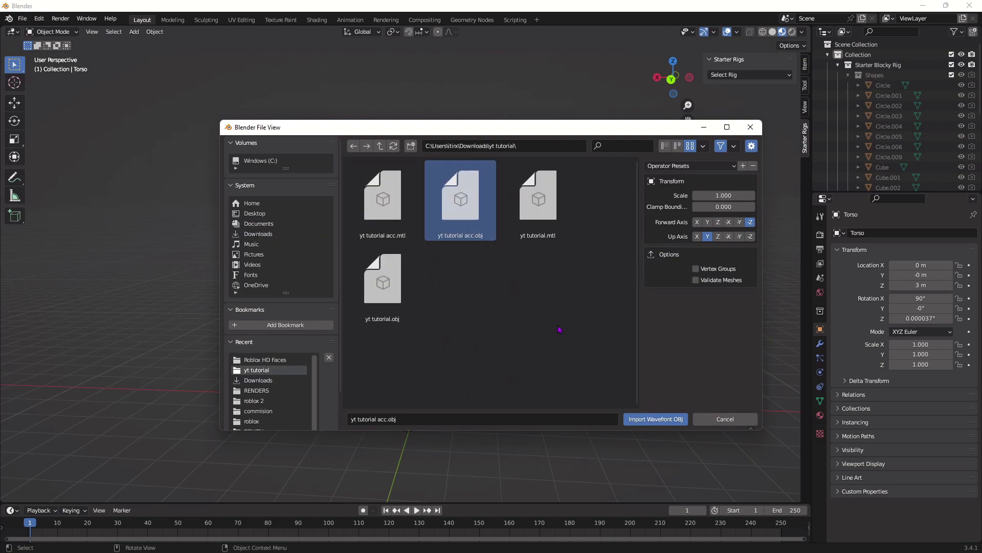
{"action": "left_click", "coordinate": [656, 418]}
Set the blend mode of the imported hair and hat accessory's material to Opaque.
{"action": "middle_click_drag", "start_coordinate": [576, 269], "coordinate": [474, 229]}
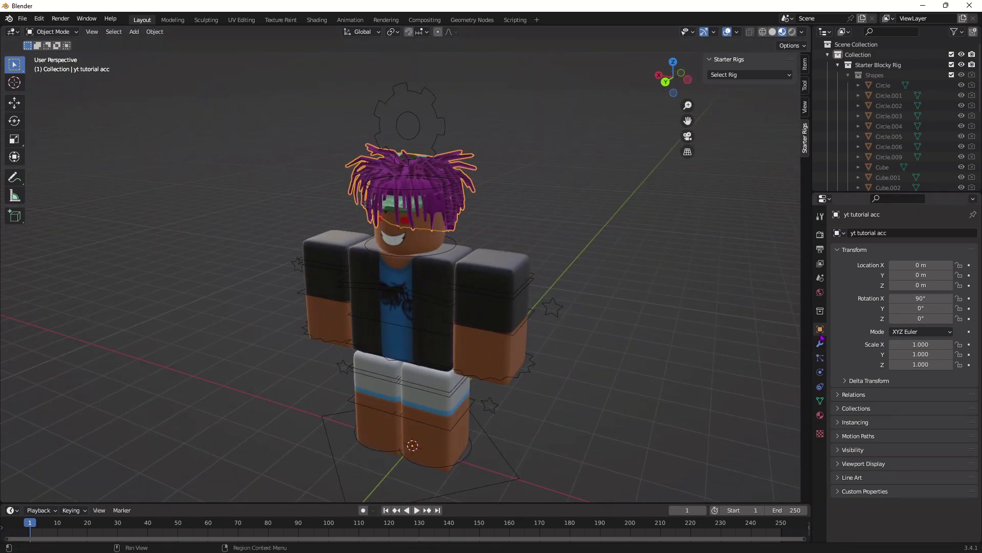
{"action": "left_click", "coordinate": [820, 416]}
{"action": "scroll", "coordinate": [884, 392], "scroll_direction": "down", "scroll_amount": 5}
{"action": "scroll", "coordinate": [884, 392], "scroll_direction": "down", "scroll_amount": 8}
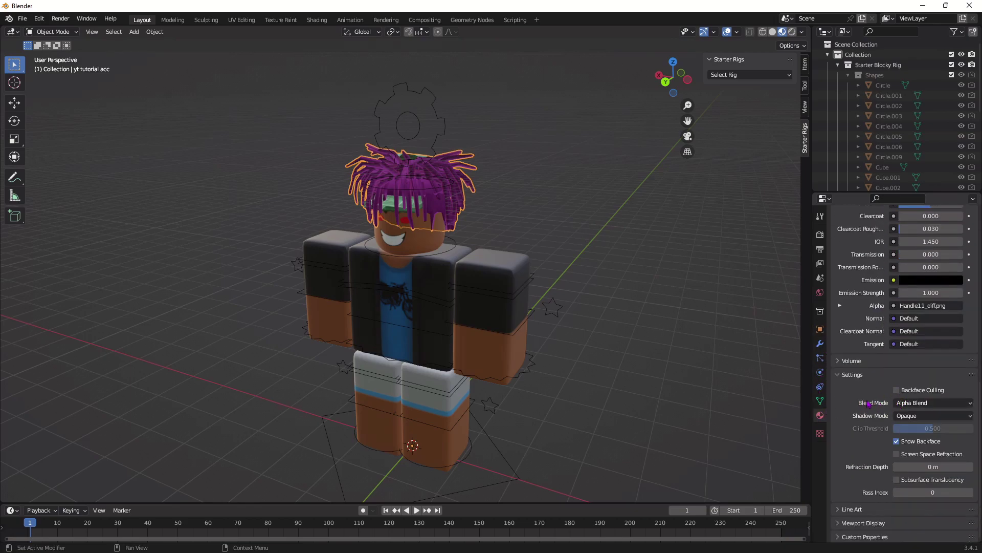
{"action": "left_click", "coordinate": [919, 403]}
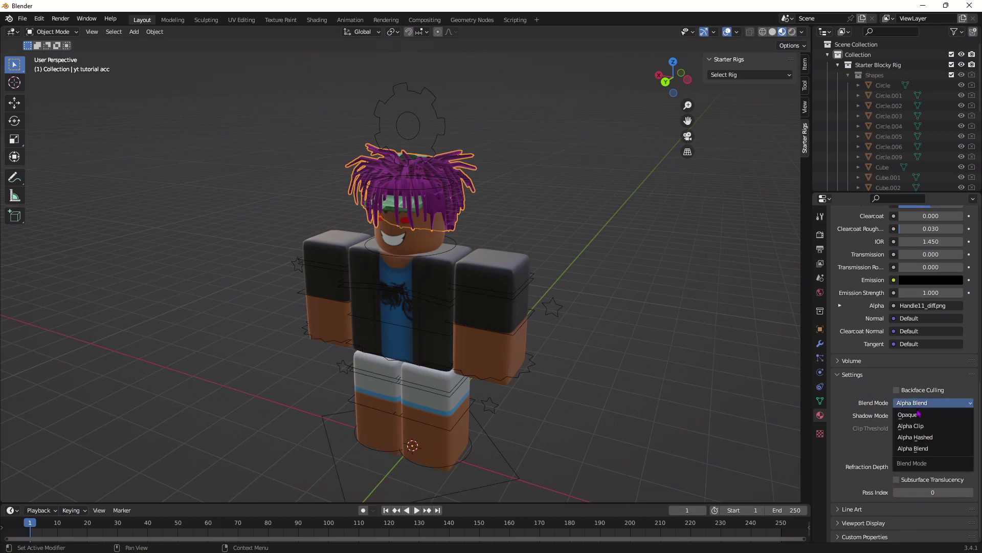
{"action": "left_click", "coordinate": [920, 413]}
{"action": "middle_click_drag", "start_coordinate": [592, 212], "coordinate": [481, 177]}
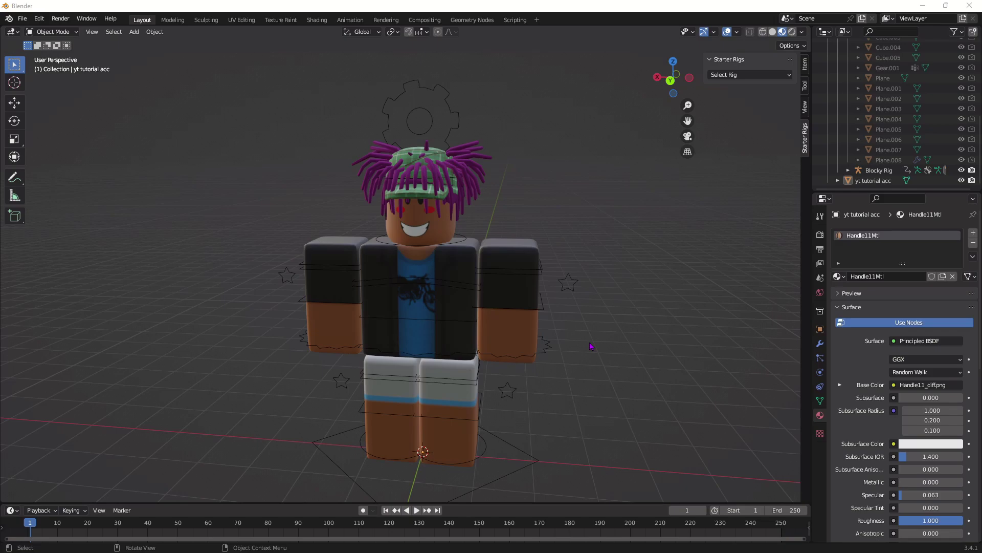
Parent the hair and hat accessory to the Blocky Rig armature with the Bone option.
{"action": "middle_click_drag", "start_coordinate": [531, 179], "coordinate": [414, 182]}
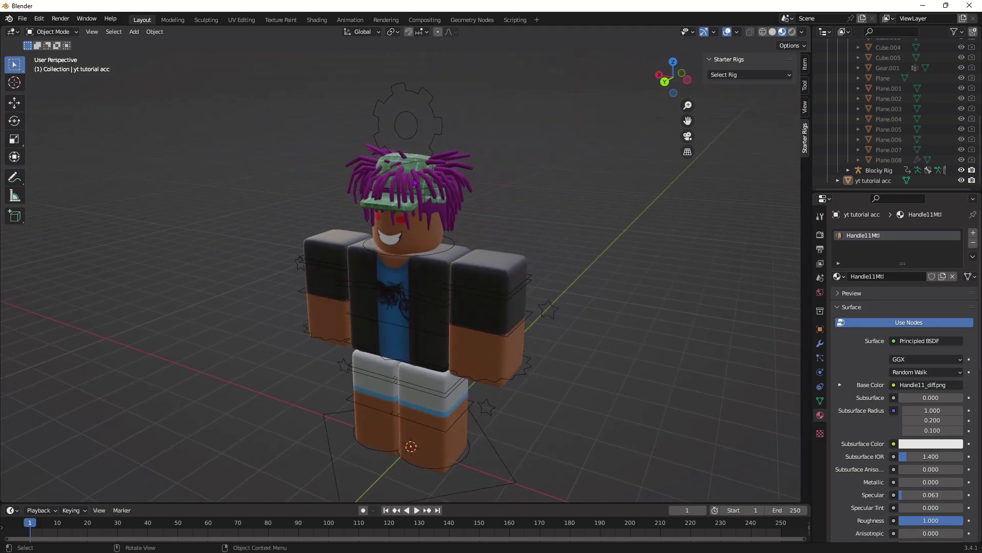
{"action": "left_click", "coordinate": [418, 183]}
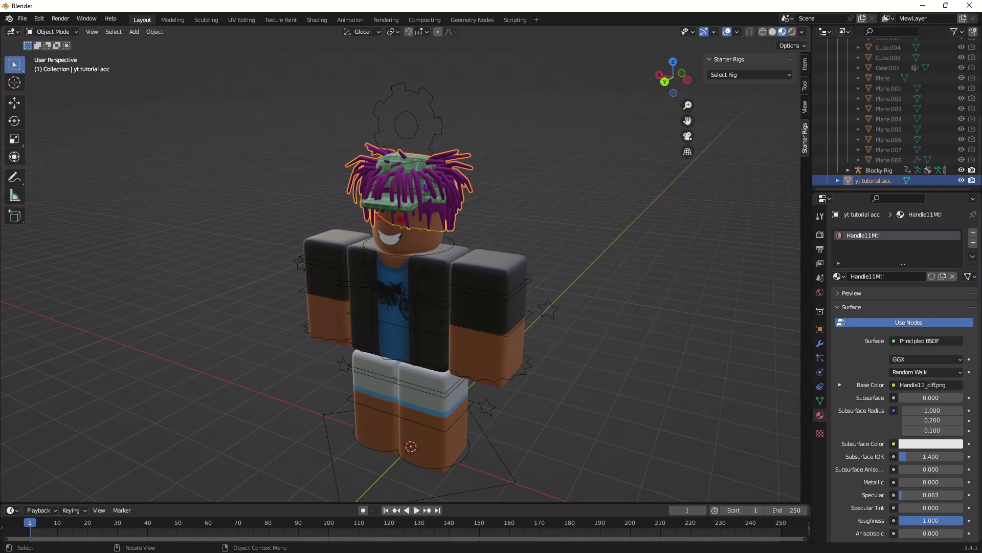
{"action": "left_click", "coordinate": [414, 259], "text": "shift"}
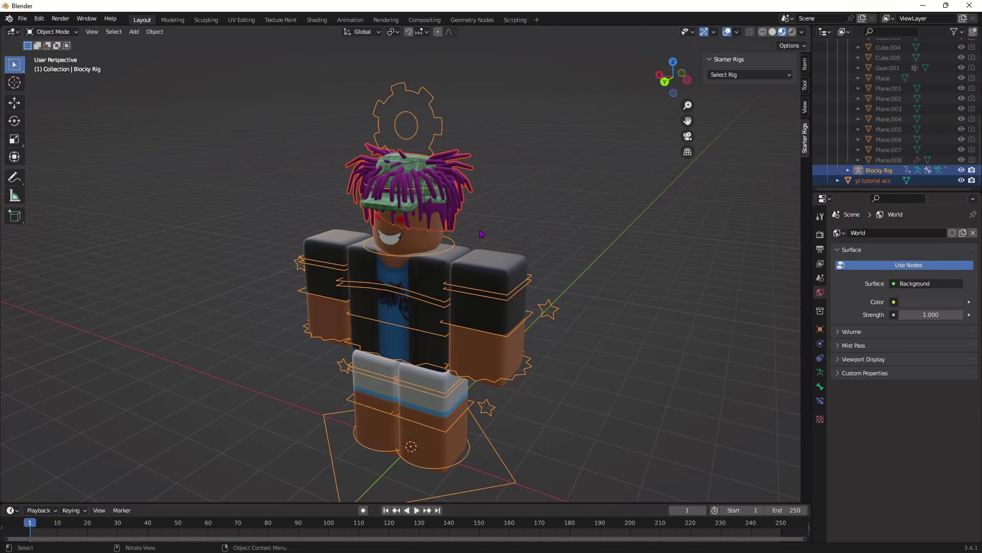
{"action": "key", "text": "ctrl+p"}
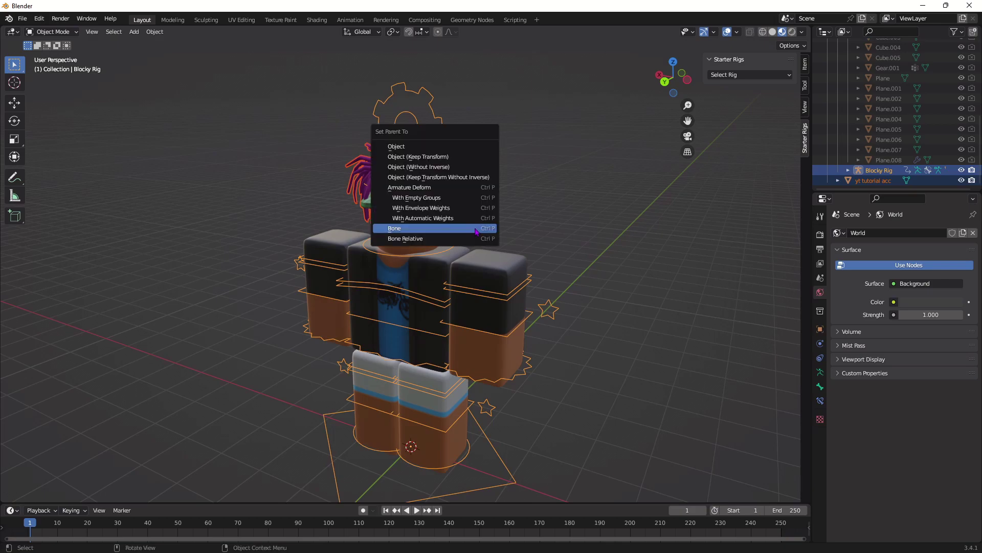
{"action": "left_click", "coordinate": [476, 232]}
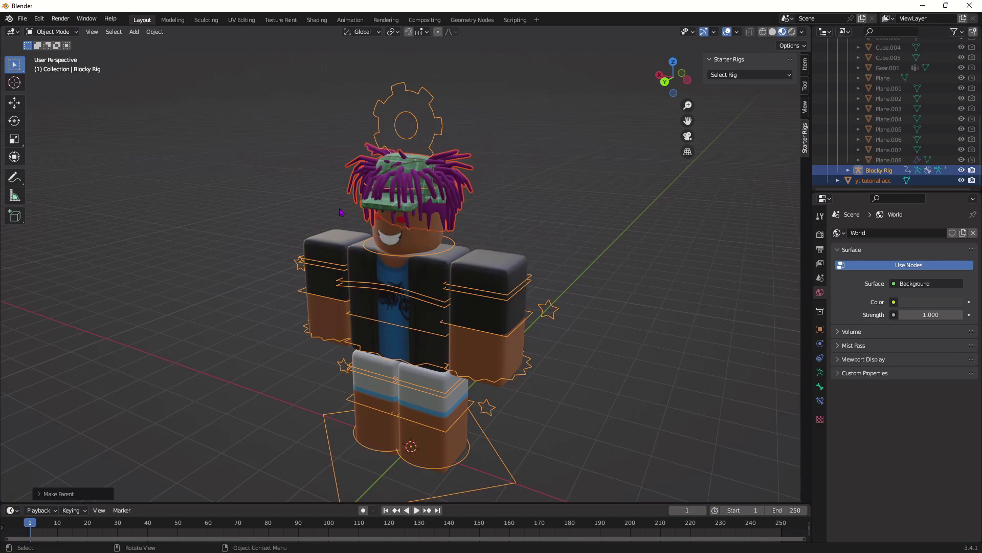
{"action": "left_click", "coordinate": [563, 207]}
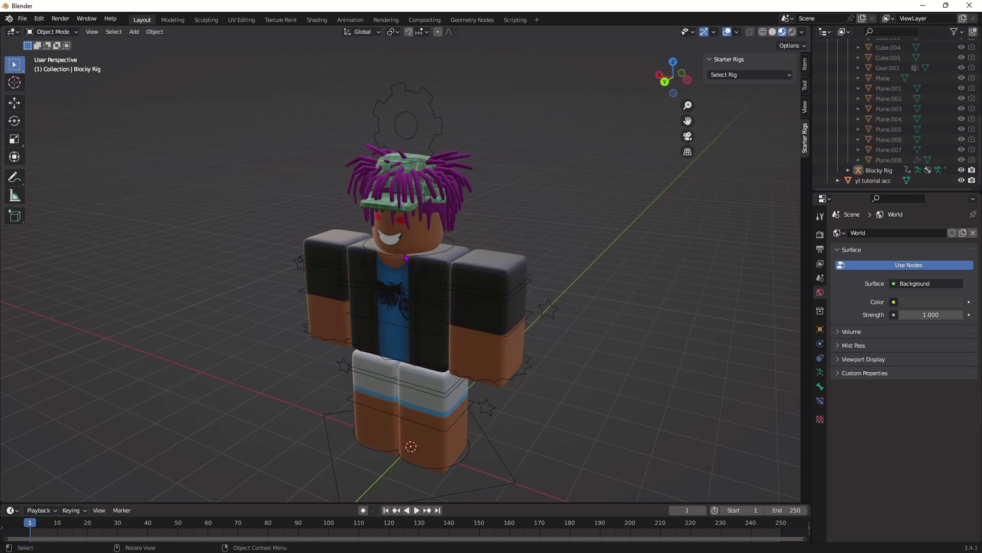
Put the Blocky Rig in Pose Mode and tilt the character's head by rotating its Head bone.
{"action": "left_click", "coordinate": [427, 304]}
{"action": "left_click", "coordinate": [50, 32]}
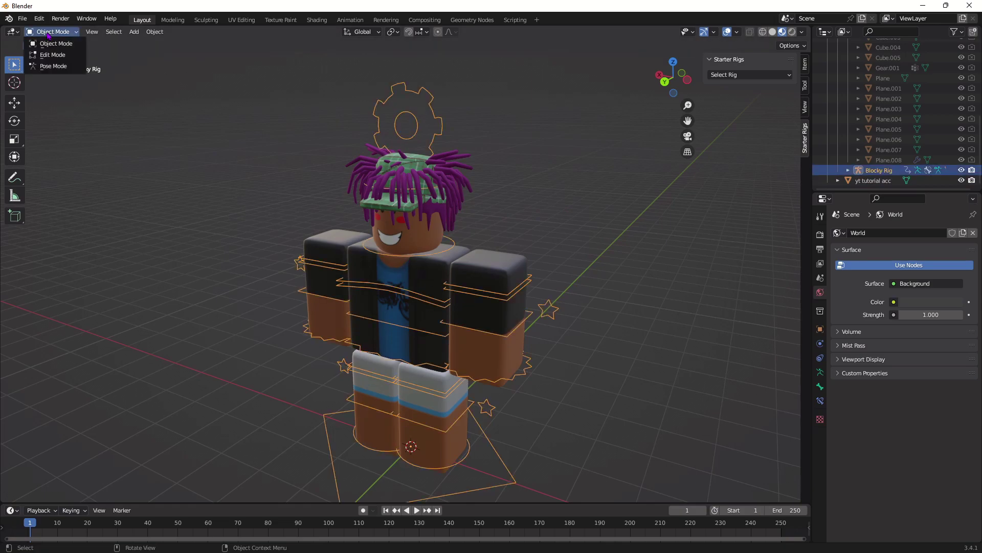
{"action": "left_click", "coordinate": [55, 66]}
{"action": "left_click", "coordinate": [422, 246]}
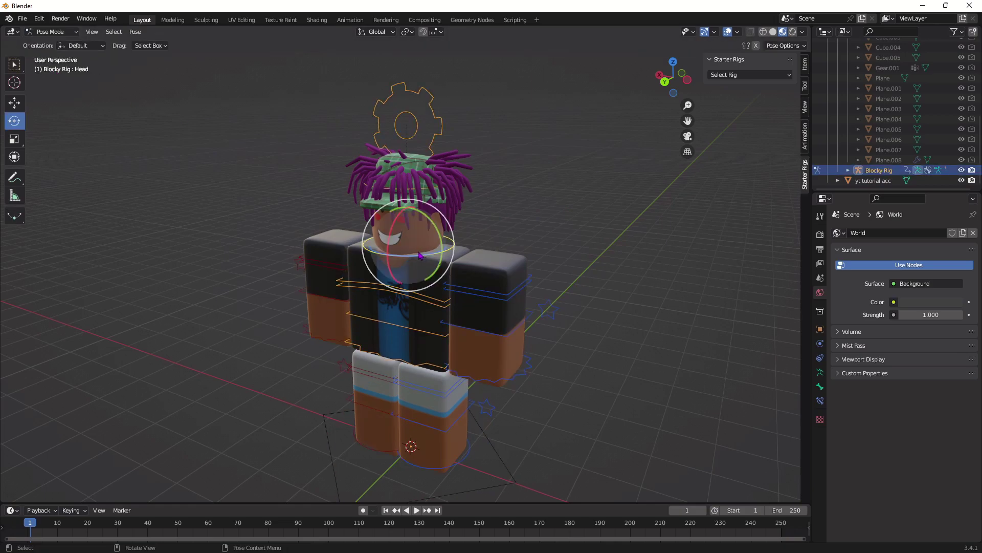
{"action": "left_click_drag", "start_coordinate": [386, 238], "coordinate": [387, 222]}
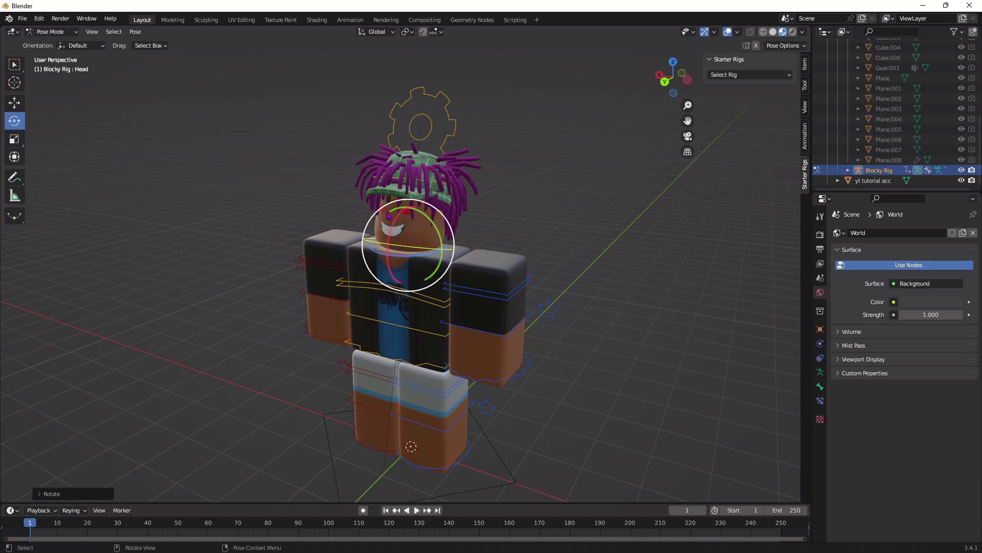
{"action": "middle_click_drag", "start_coordinate": [419, 240], "coordinate": [384, 256]}
{"action": "left_click_drag", "start_coordinate": [381, 257], "coordinate": [385, 274]}
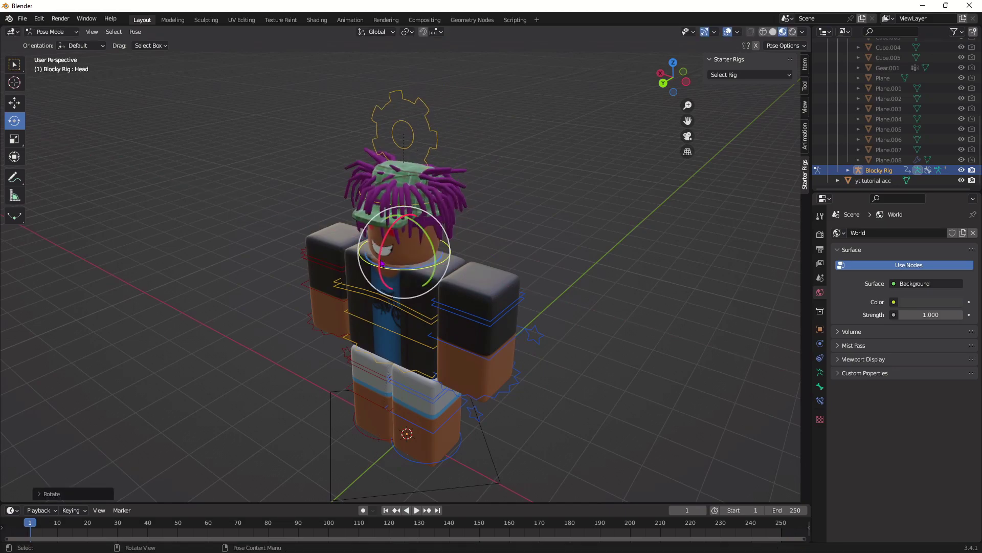
Pose the character's left arm by rotating its upper-arm and forearm controls.
{"action": "middle_click_drag", "start_coordinate": [541, 265], "coordinate": [556, 249]}
{"action": "left_click", "coordinate": [527, 269]}
{"action": "mouse_move", "coordinate": [520, 250]}
{"action": "left_mouse_down"}
{"action": "mouse_move", "coordinate": [518, 241]}
{"action": "mouse_move", "coordinate": [533, 251]}
{"action": "mouse_move", "coordinate": [526, 248]}
{"action": "left_mouse_up"}
{"action": "left_click", "coordinate": [531, 318]}
{"action": "left_click_drag", "start_coordinate": [534, 295], "coordinate": [490, 299]}
{"action": "middle_click_drag", "start_coordinate": [495, 313], "coordinate": [606, 233]}
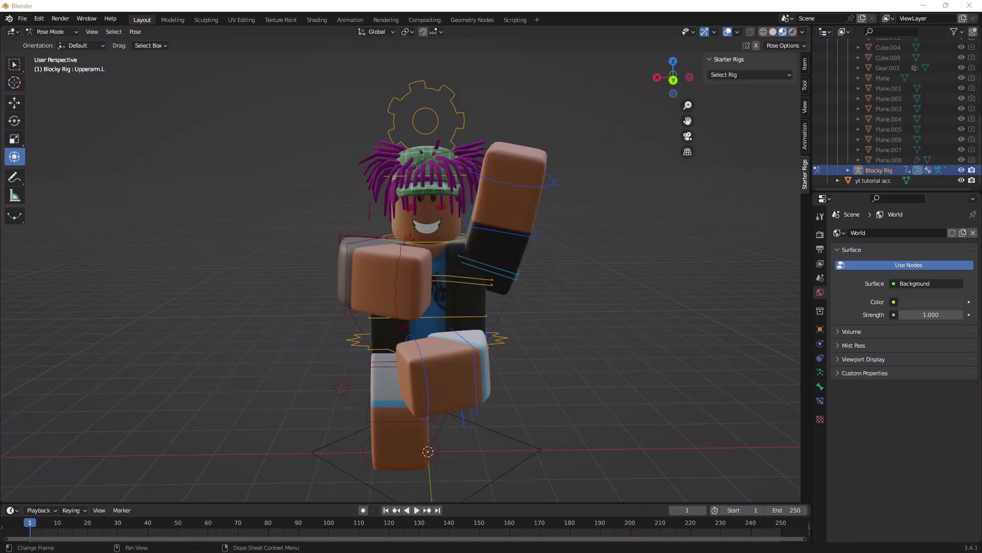
{"action": "right_click", "coordinate": [636, 374]}
{"action": "mouse_move", "coordinate": [633, 296]}
{"action": "middle_mouse_down"}
{"action": "mouse_move", "coordinate": [379, 301]}
{"action": "mouse_move", "coordinate": [639, 301]}
{"action": "middle_mouse_up"}
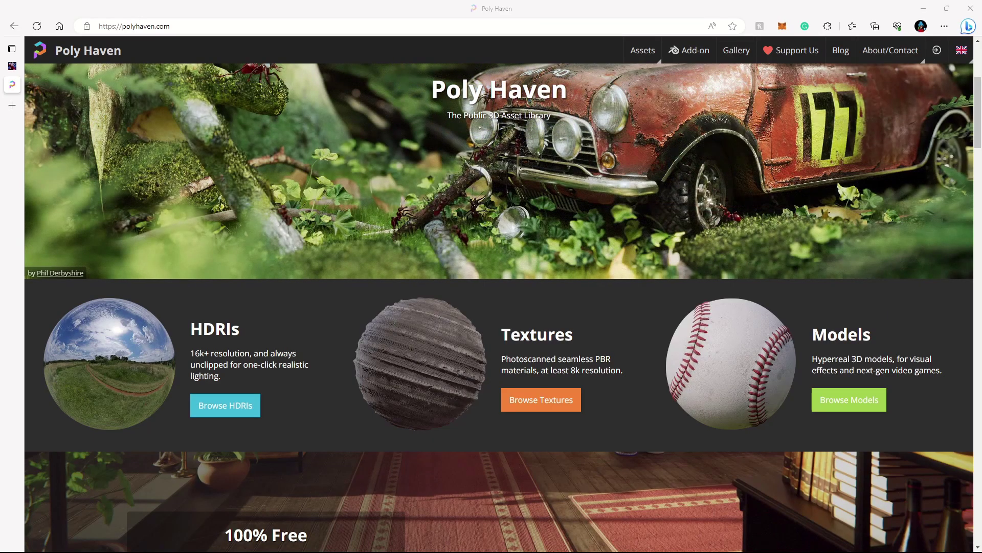
Switch to the Poly Haven website in the browser, browse its HDRI library and open the Rooitou Park HDRI.
{"action": "left_click", "coordinate": [174, 26]}
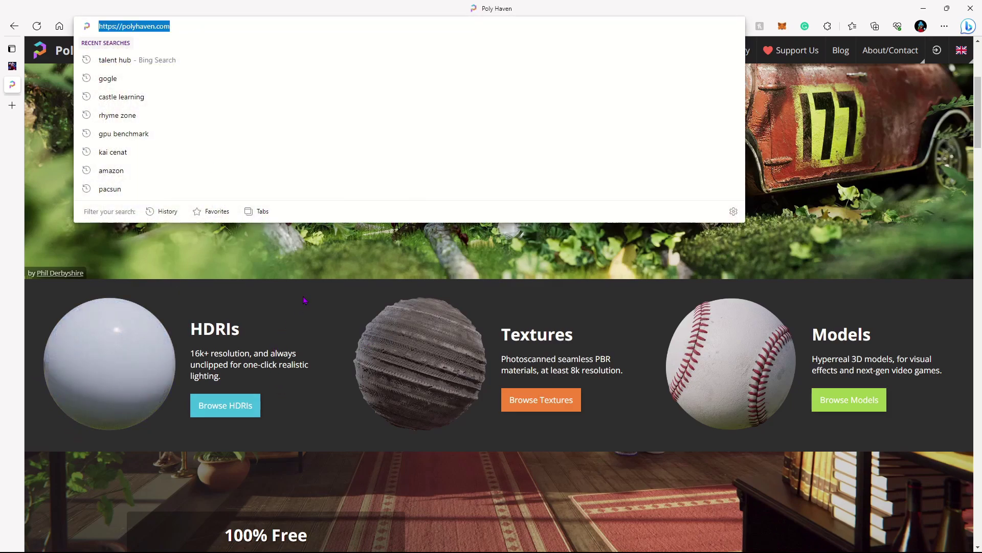
{"action": "left_click", "coordinate": [240, 329]}
{"action": "scroll", "coordinate": [314, 299], "scroll_direction": "down", "scroll_amount": 4}
{"action": "scroll", "coordinate": [314, 299], "scroll_direction": "up", "scroll_amount": 4}
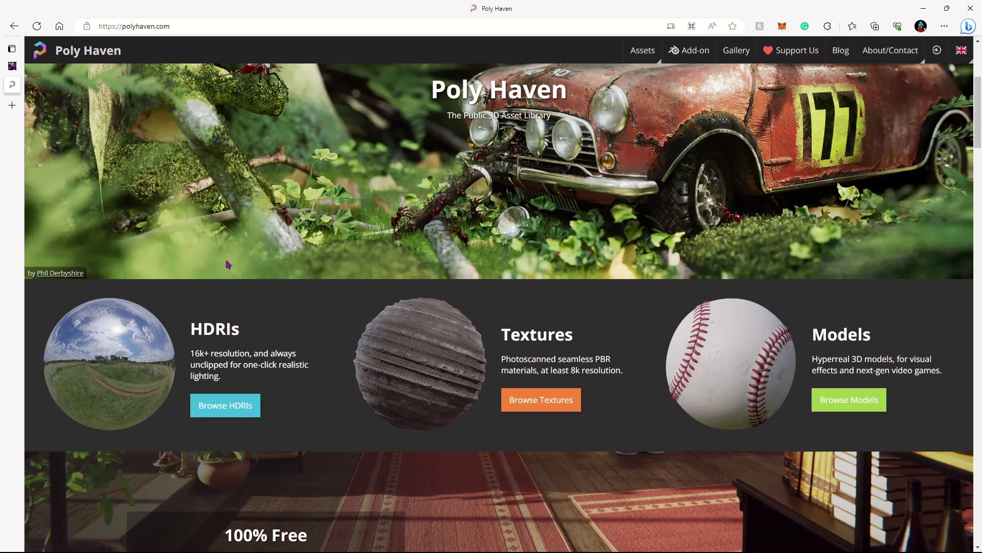
{"action": "left_click", "coordinate": [225, 406]}
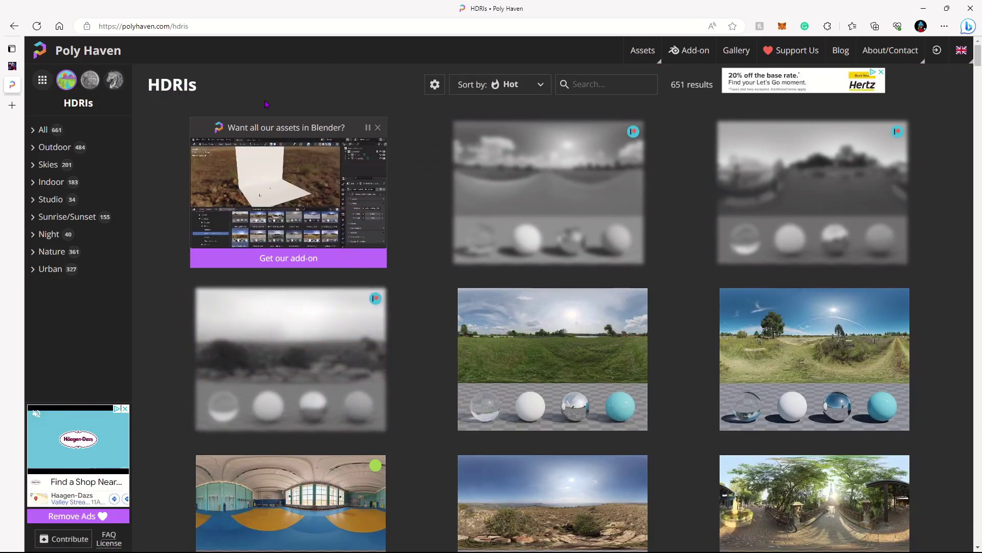
{"action": "scroll", "coordinate": [572, 234], "scroll_direction": "down", "scroll_amount": 9}
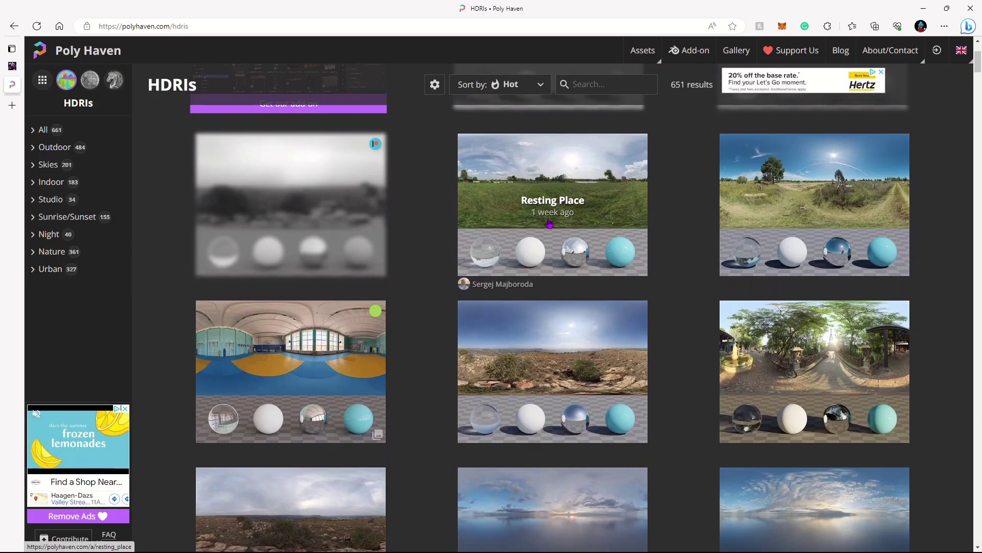
{"action": "scroll", "coordinate": [639, 260], "scroll_direction": "down", "scroll_amount": 8}
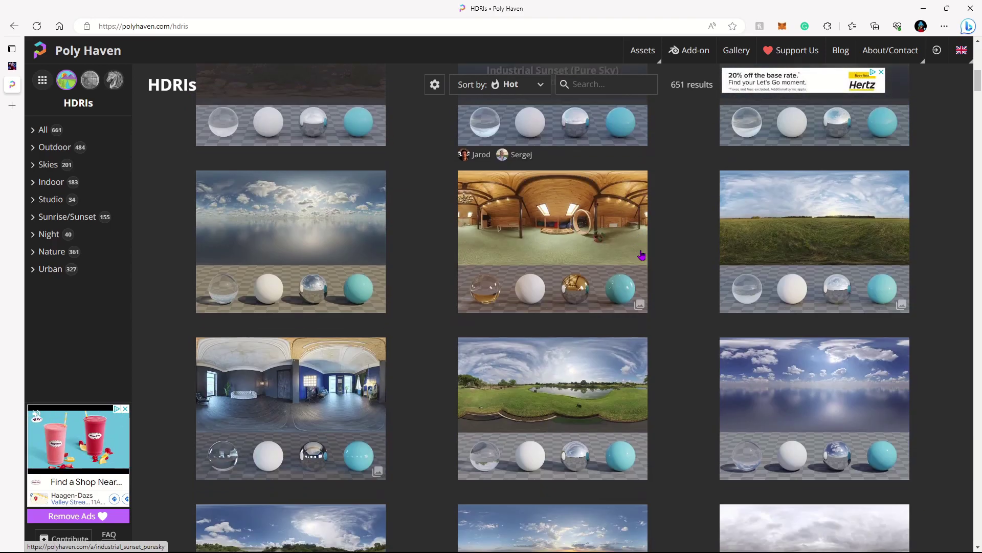
{"action": "scroll", "coordinate": [703, 340], "scroll_direction": "down", "scroll_amount": 6}
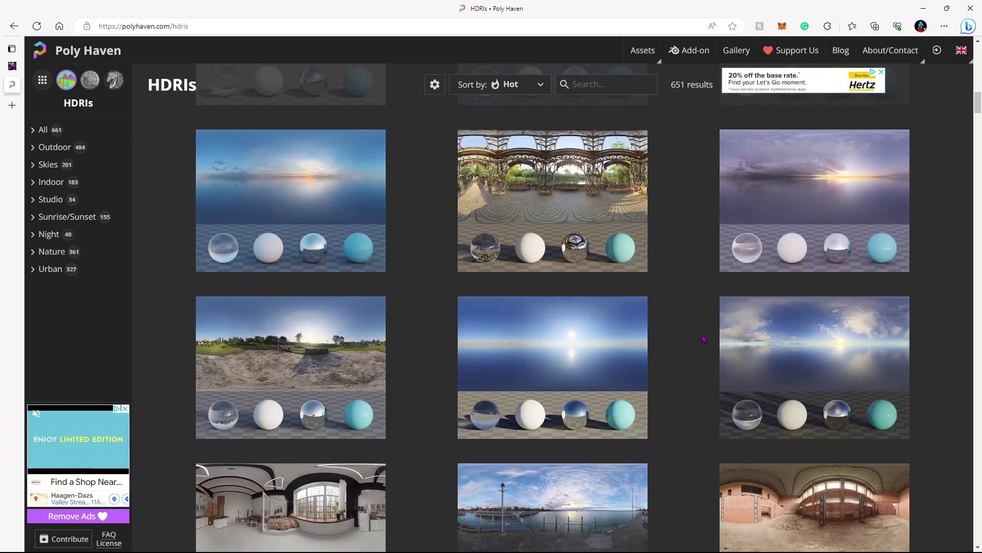
{"action": "scroll", "coordinate": [704, 336], "scroll_direction": "down", "scroll_amount": 11}
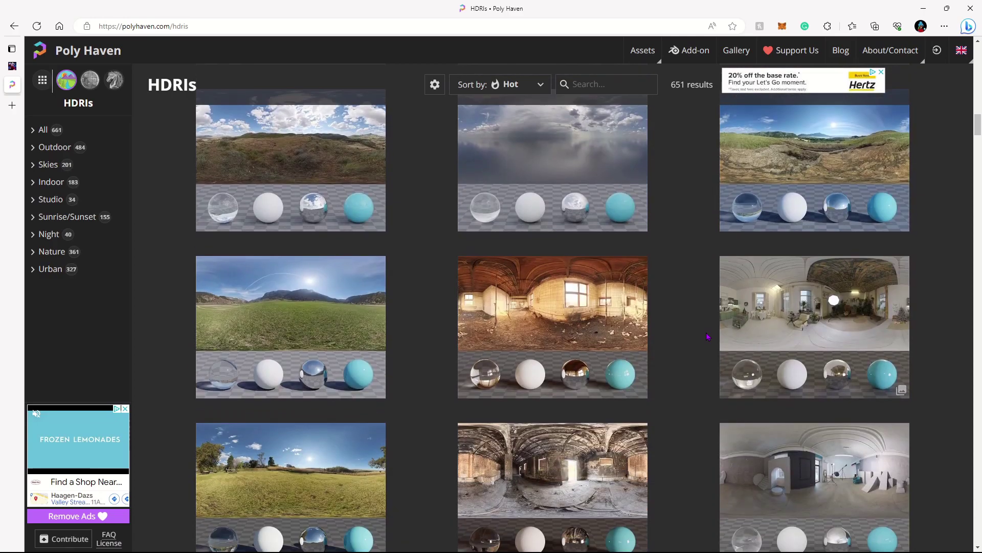
{"action": "scroll", "coordinate": [705, 333], "scroll_direction": "down", "scroll_amount": 12}
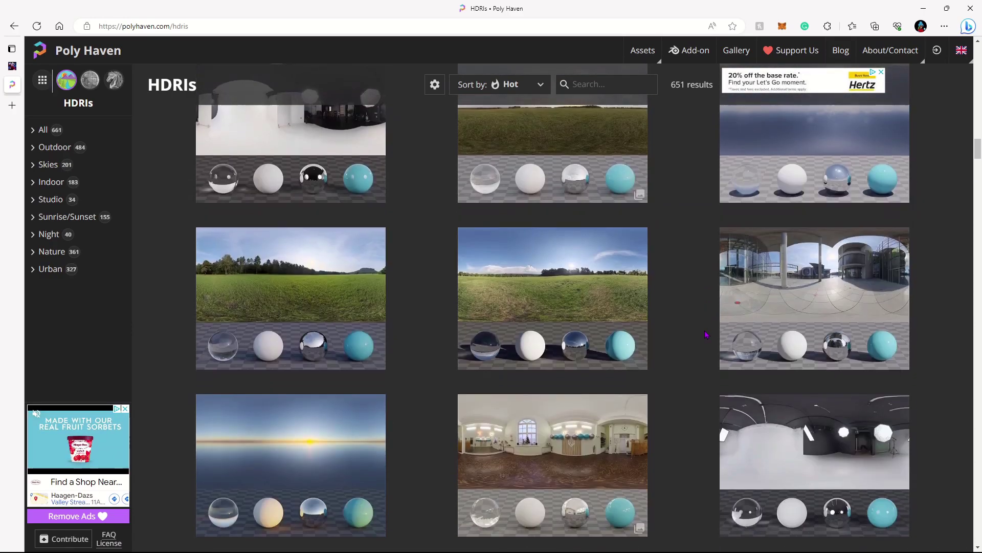
{"action": "scroll", "coordinate": [696, 337], "scroll_direction": "up", "scroll_amount": 2}
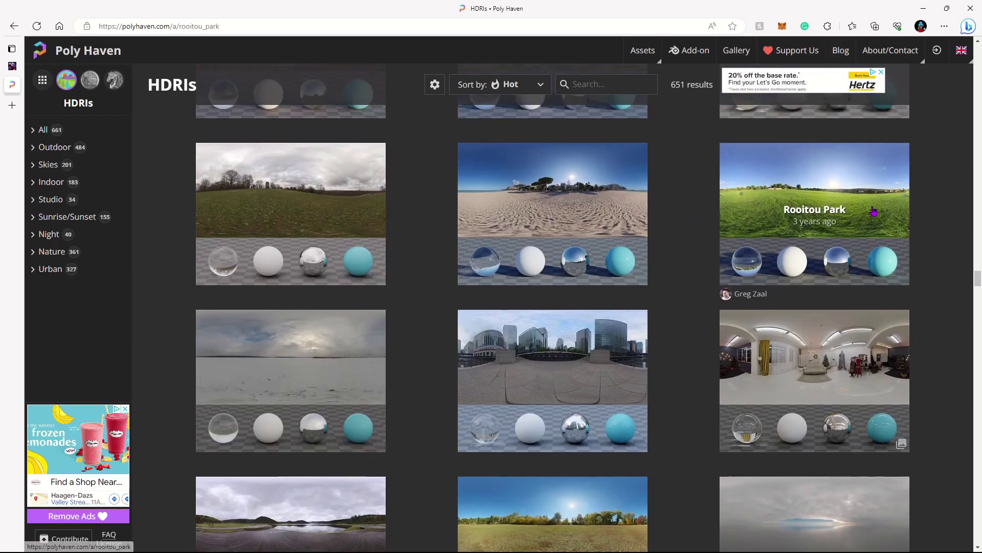
{"action": "left_click", "coordinate": [821, 225]}
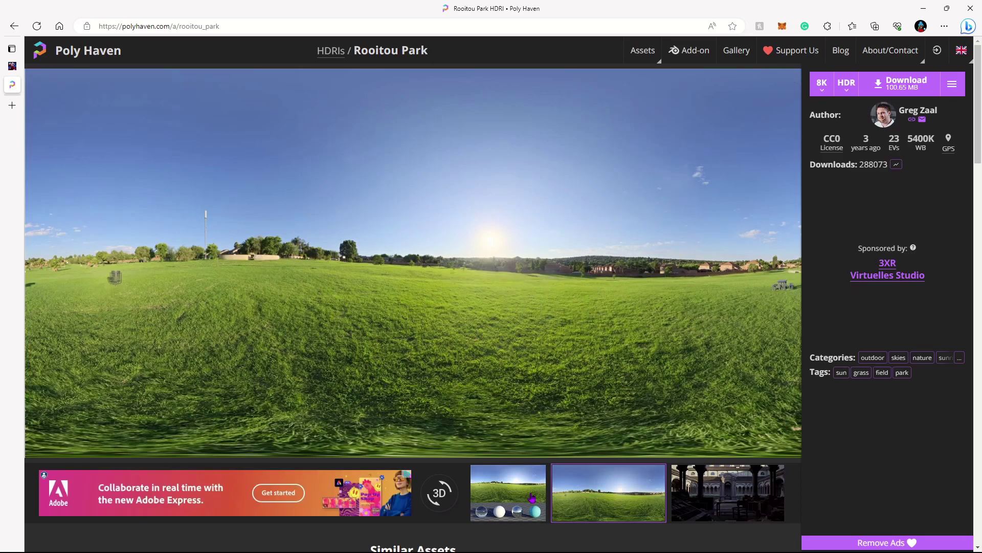
Preview the Rooitou Park environment in 3D and download it at 8K resolution in HDR format.
{"action": "left_click", "coordinate": [439, 492]}
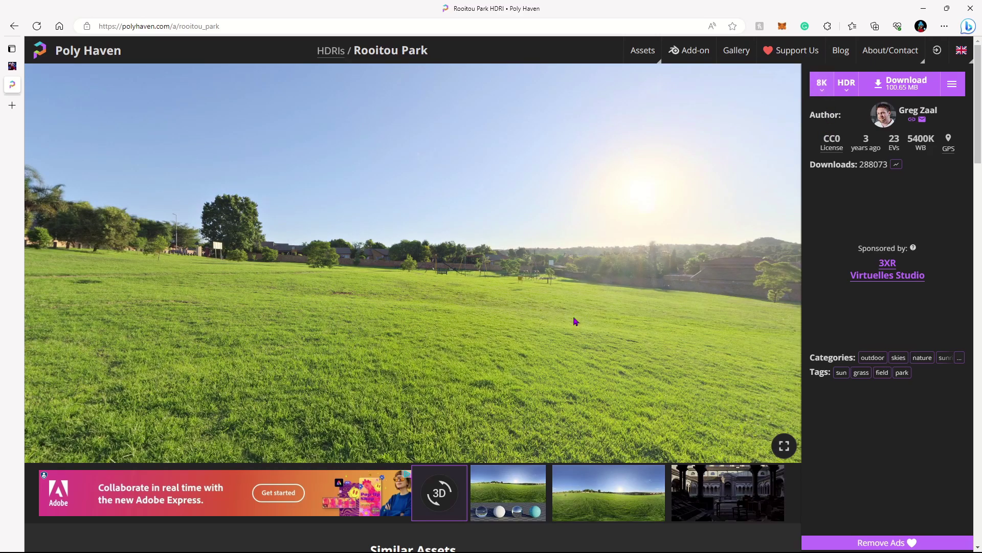
{"action": "left_click_drag", "start_coordinate": [574, 322], "coordinate": [774, 351]}
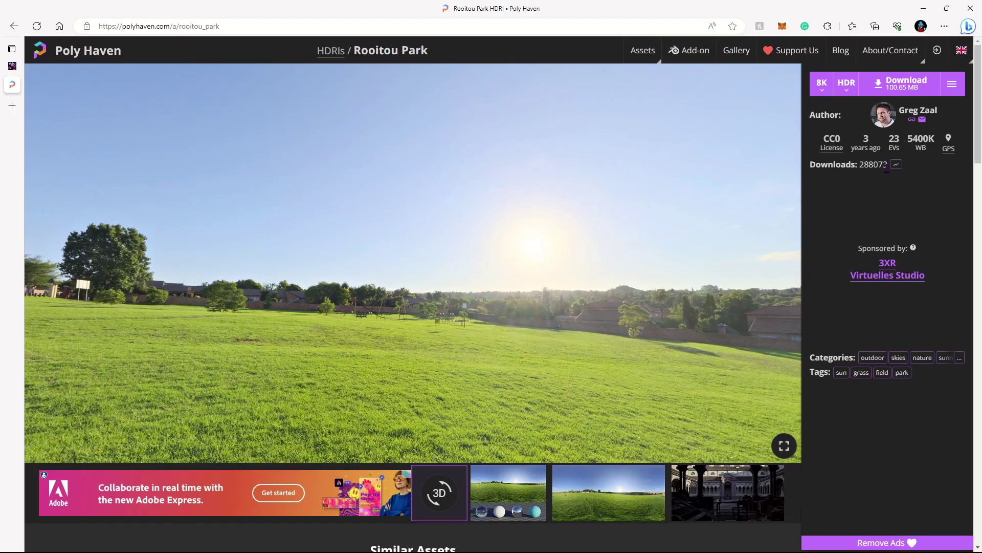
{"action": "left_click", "coordinate": [824, 92]}
{"action": "left_click", "coordinate": [847, 85]}
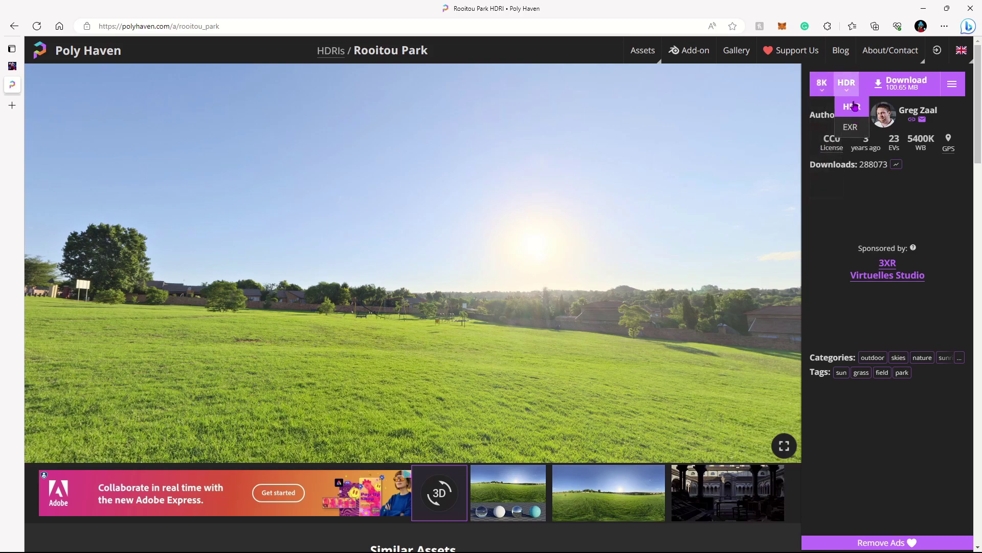
{"action": "left_click", "coordinate": [853, 112]}
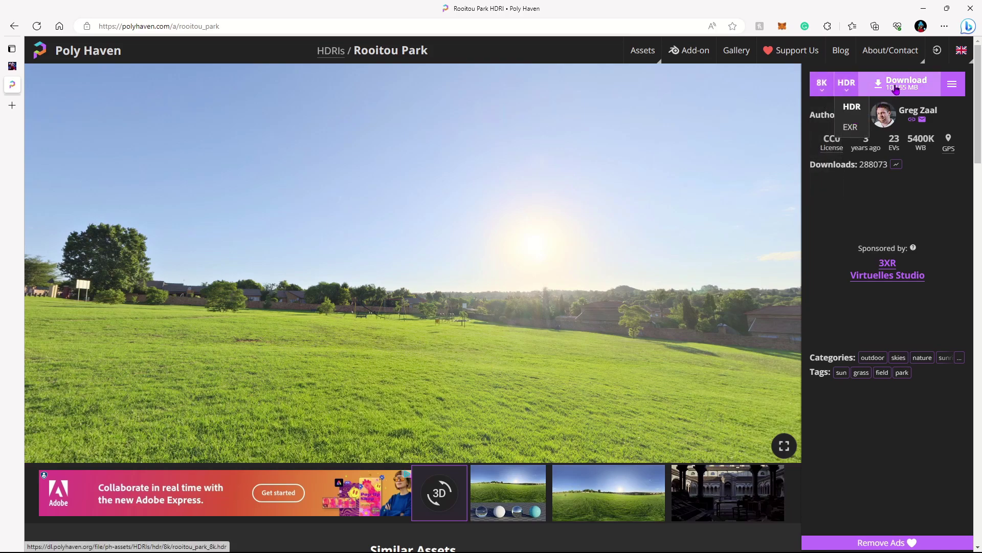
{"action": "left_click", "coordinate": [896, 87]}
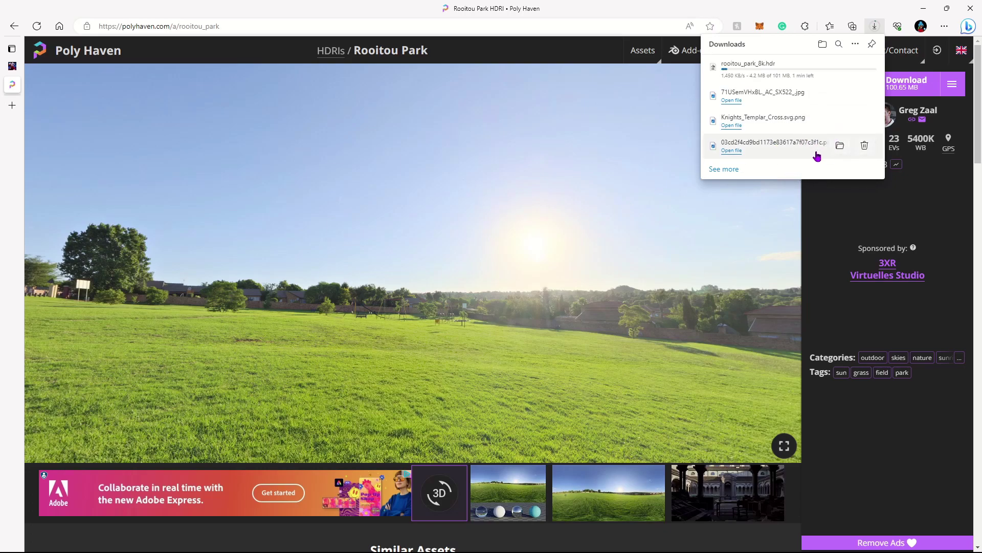
{"action": "left_click", "coordinate": [876, 28]}
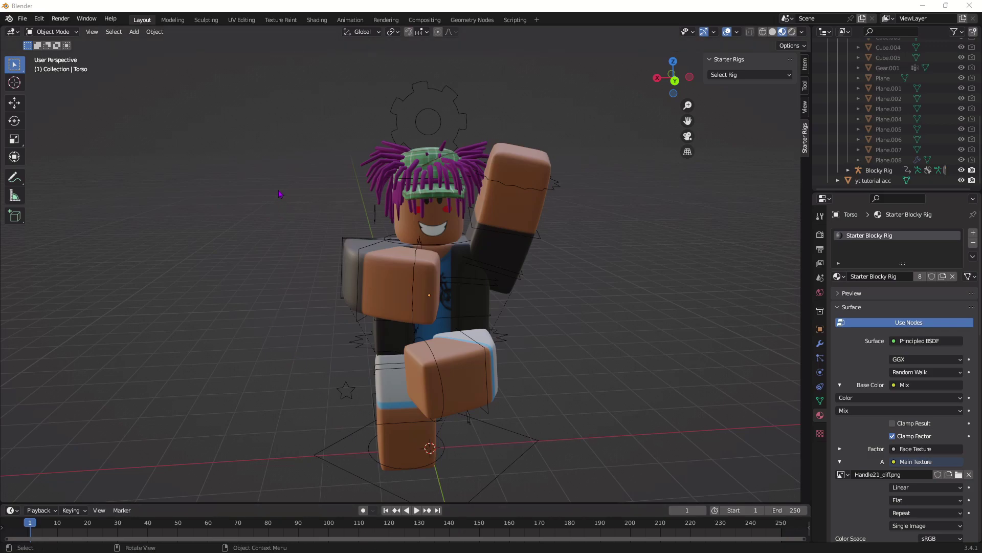
Switch back to Blender and show the World's shader nodes in the Shading workspace.
{"action": "left_click", "coordinate": [316, 20]}
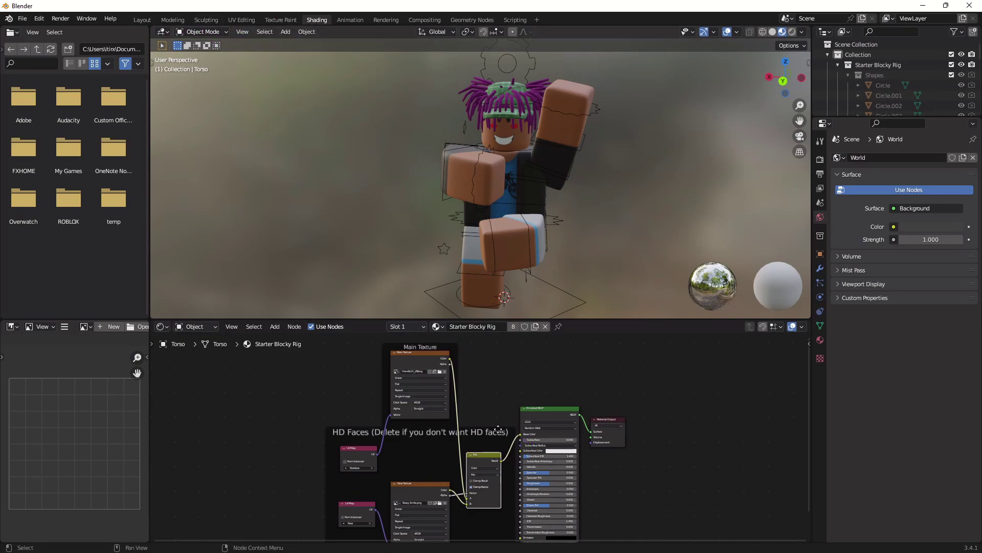
{"action": "middle_click_drag", "start_coordinate": [492, 390], "coordinate": [468, 379]}
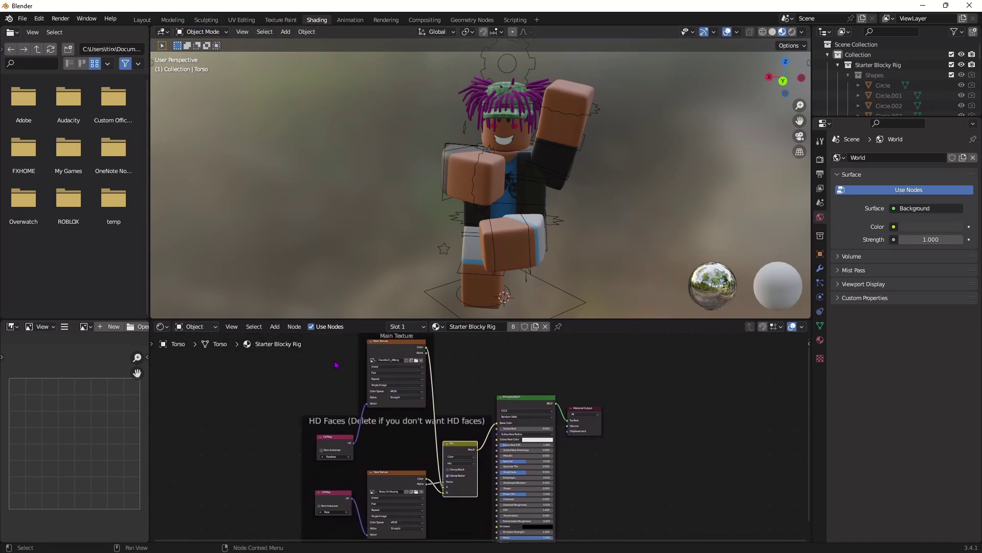
{"action": "left_click", "coordinate": [202, 327]}
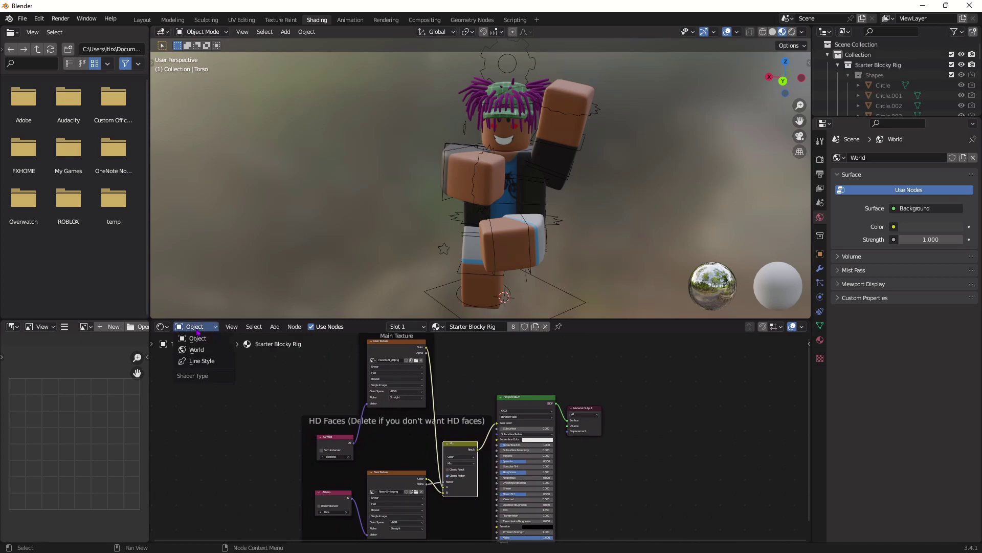
{"action": "left_click", "coordinate": [210, 354]}
{"action": "scroll", "coordinate": [416, 409], "scroll_direction": "up", "scroll_amount": 4}
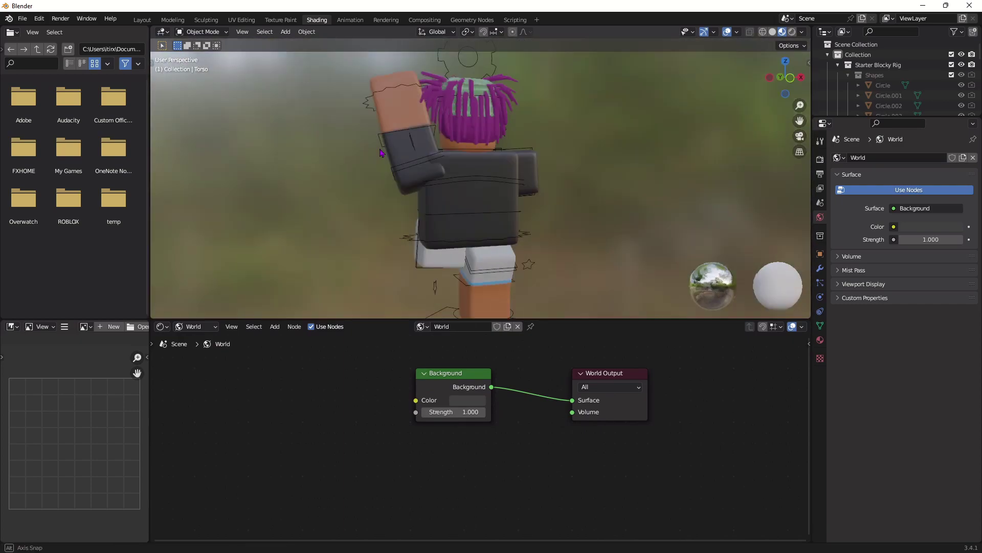
Add an Environment Texture node using rooitou_park_8k.hdr and connect its Color output to the Background node's Color.
{"action": "middle_click_drag", "start_coordinate": [370, 445], "coordinate": [429, 490]}
{"action": "left_click", "coordinate": [274, 326]}
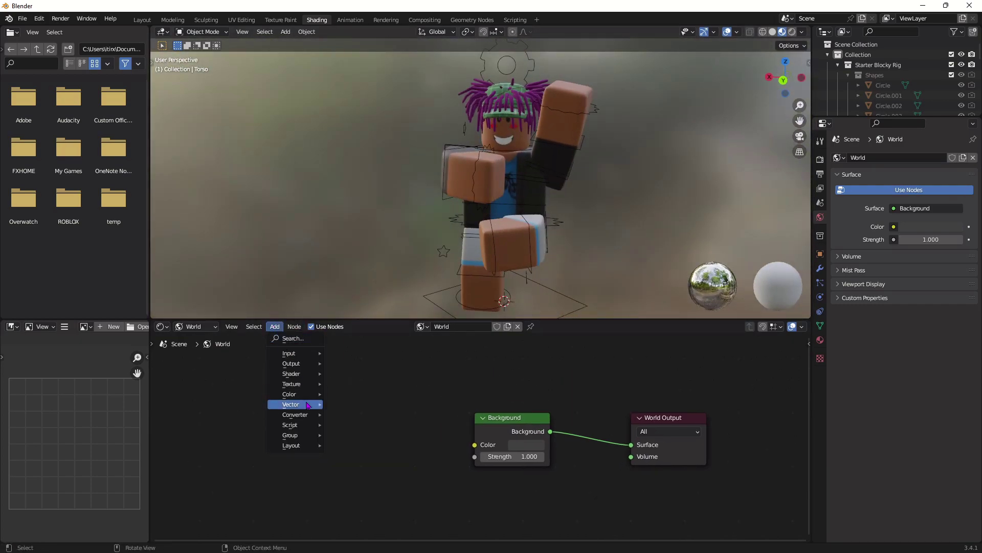
{"action": "mouse_move", "coordinate": [297, 384]}
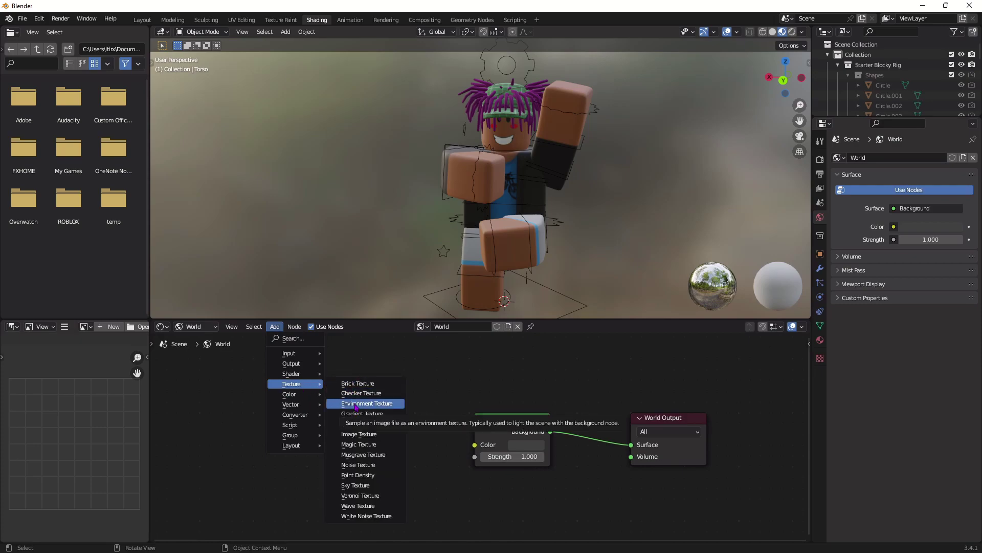
{"action": "left_click", "coordinate": [357, 404]}
{"action": "left_click", "coordinate": [252, 414]}
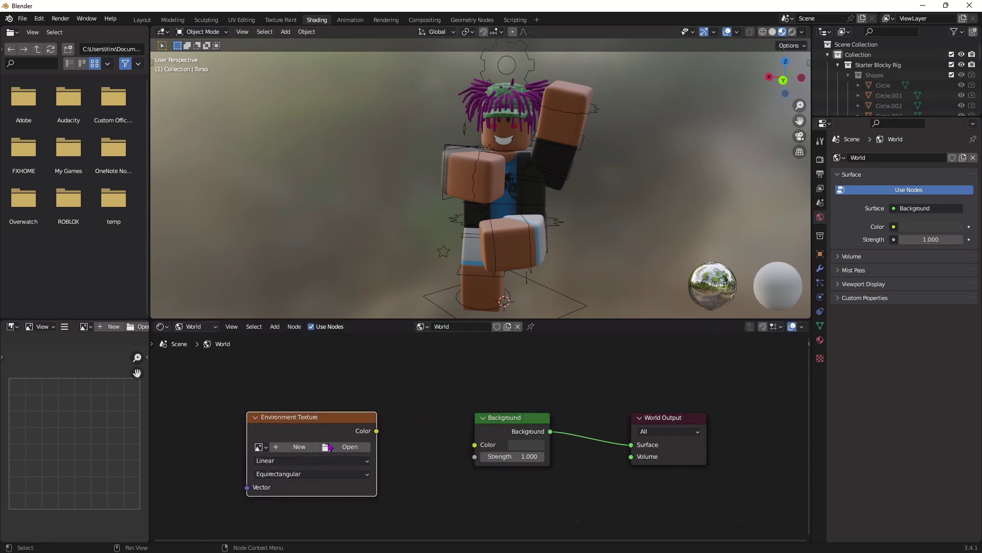
{"action": "left_click_drag", "start_coordinate": [377, 432], "coordinate": [474, 445]}
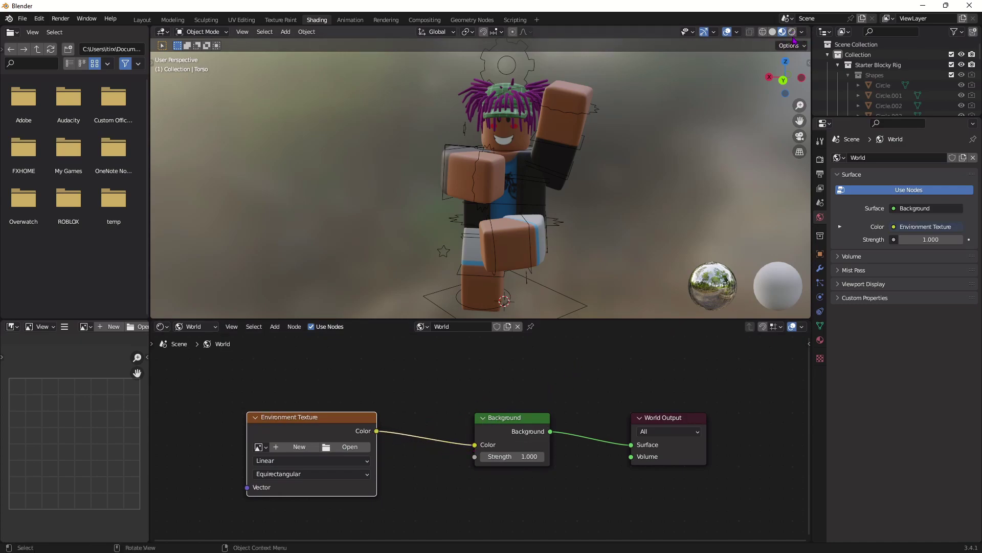
{"action": "middle_click_drag", "start_coordinate": [709, 100], "coordinate": [673, 122]}
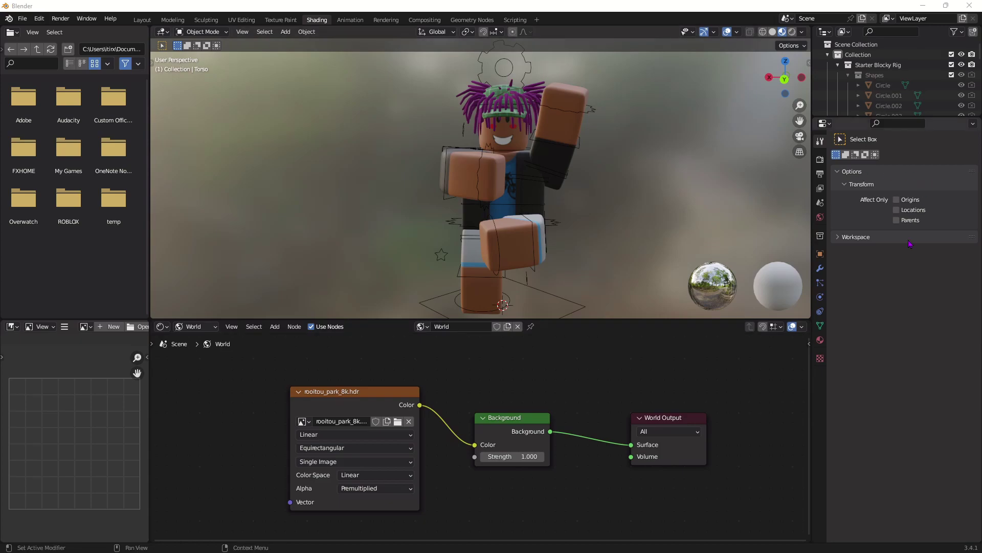
Enable the Transparent film option in the render settings and check the character in Rendered viewport shading.
{"action": "left_click", "coordinate": [820, 159]}
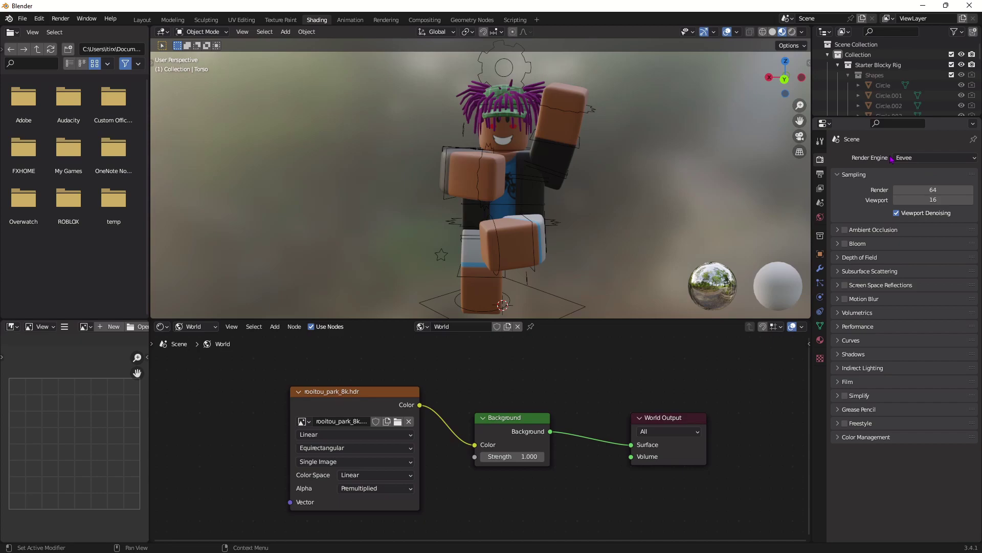
{"action": "left_click", "coordinate": [839, 381]}
{"action": "left_click", "coordinate": [893, 408]}
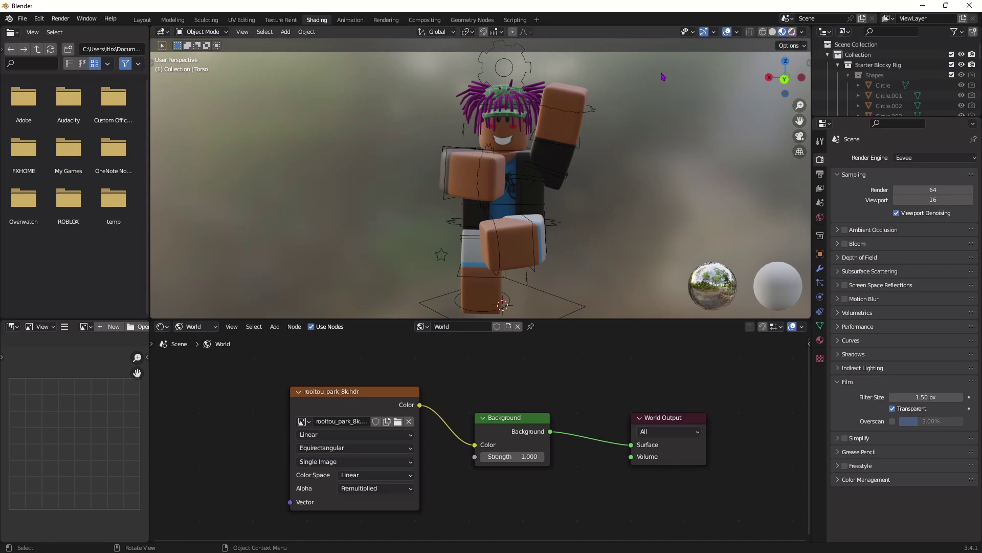
{"action": "left_click", "coordinate": [792, 32]}
{"action": "middle_click_drag", "start_coordinate": [699, 148], "coordinate": [464, 128]}
{"action": "middle_click_drag", "start_coordinate": [536, 150], "coordinate": [595, 137]}
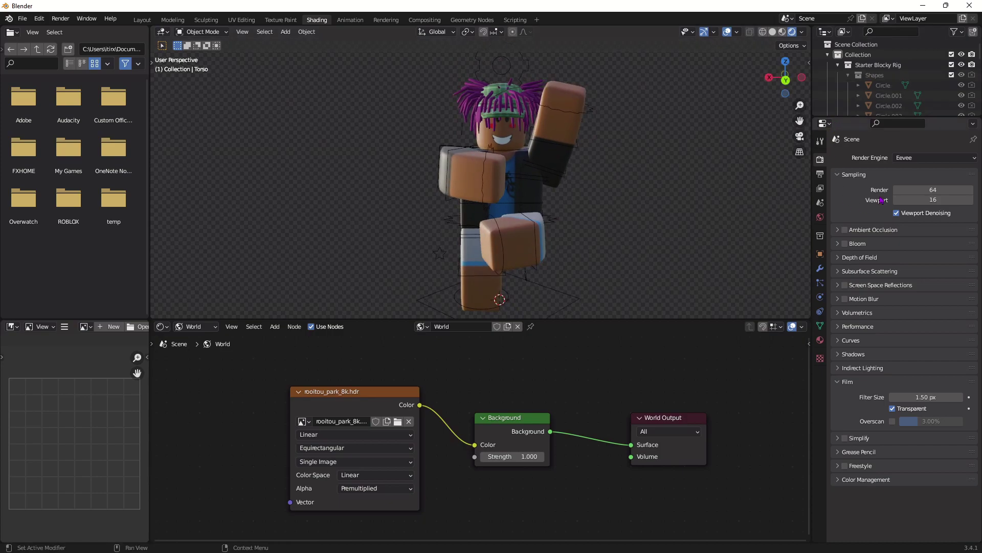
Set the render engine to Cycles with GPU Compute as the device and show the viewport in Rendered shading.
{"action": "left_click", "coordinate": [908, 158]}
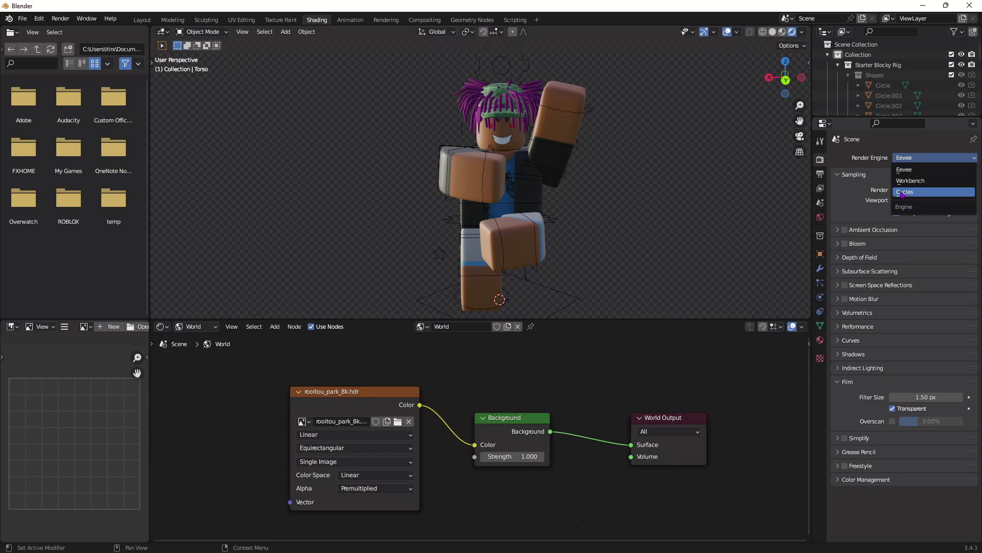
{"action": "left_click", "coordinate": [782, 32]}
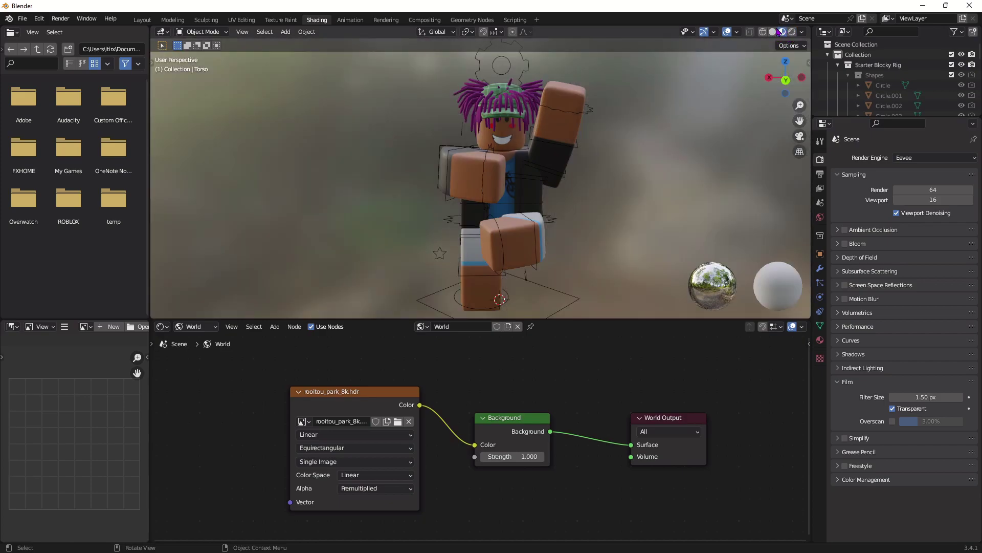
{"action": "left_click", "coordinate": [923, 159]}
{"action": "left_click", "coordinate": [923, 193]}
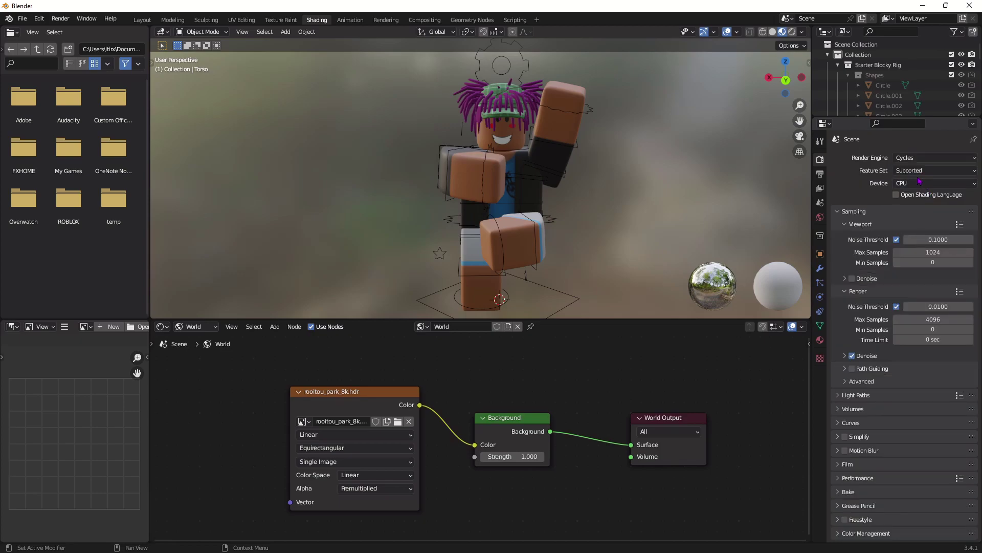
{"action": "left_click", "coordinate": [920, 182]}
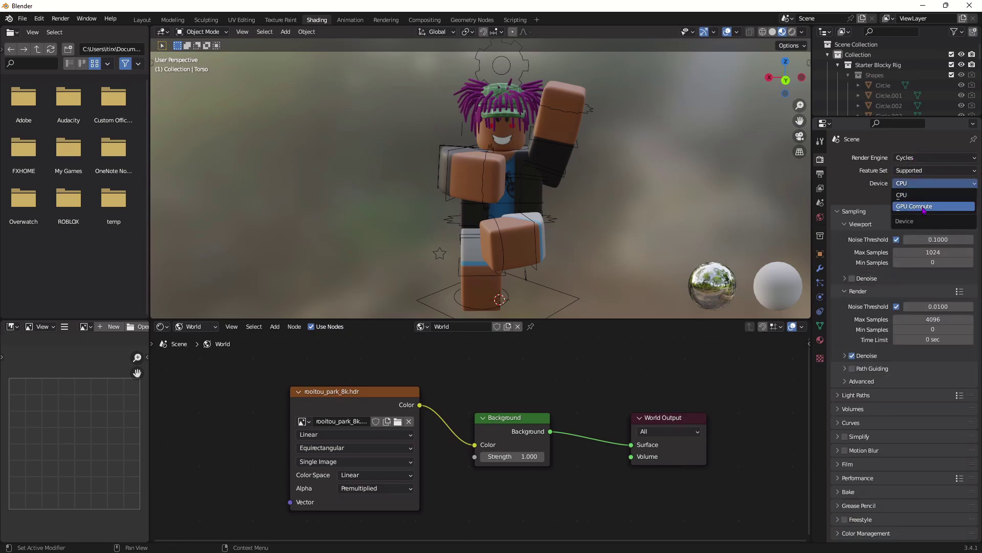
{"action": "left_click", "coordinate": [924, 208]}
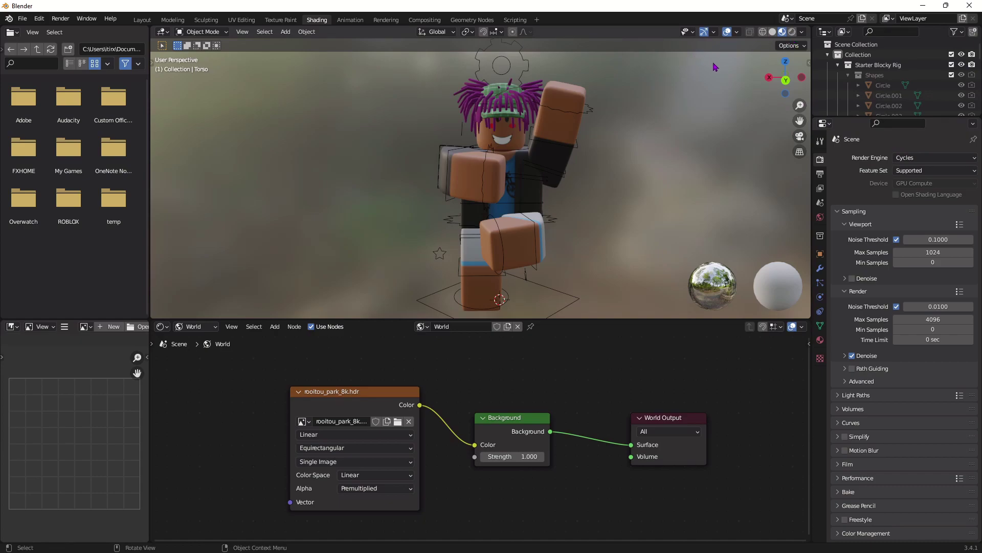
{"action": "left_click", "coordinate": [792, 32]}
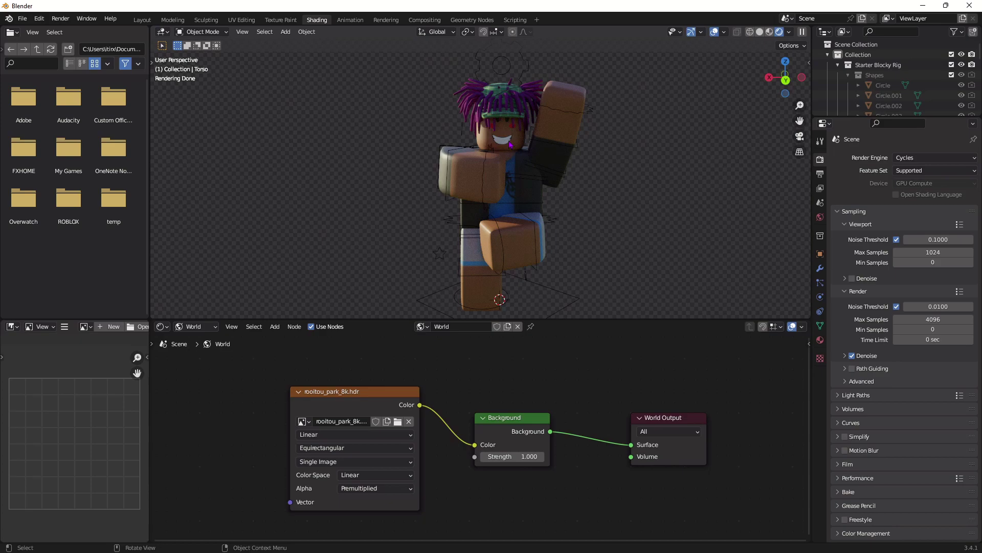
Show the character's material nodes in the shader editor instead of the World's nodes, with the full node tree in view.
{"action": "mouse_move", "coordinate": [510, 145]}
{"action": "middle_mouse_down"}
{"action": "mouse_move", "coordinate": [494, 146]}
{"action": "mouse_move", "coordinate": [510, 144]}
{"action": "middle_mouse_up"}
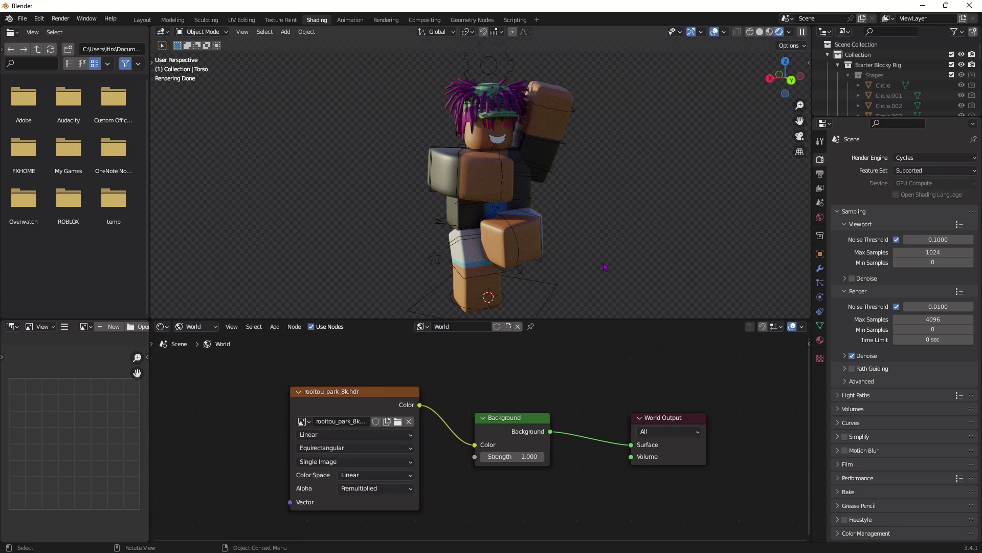
{"action": "left_click", "coordinate": [193, 326]}
{"action": "left_click", "coordinate": [195, 336]}
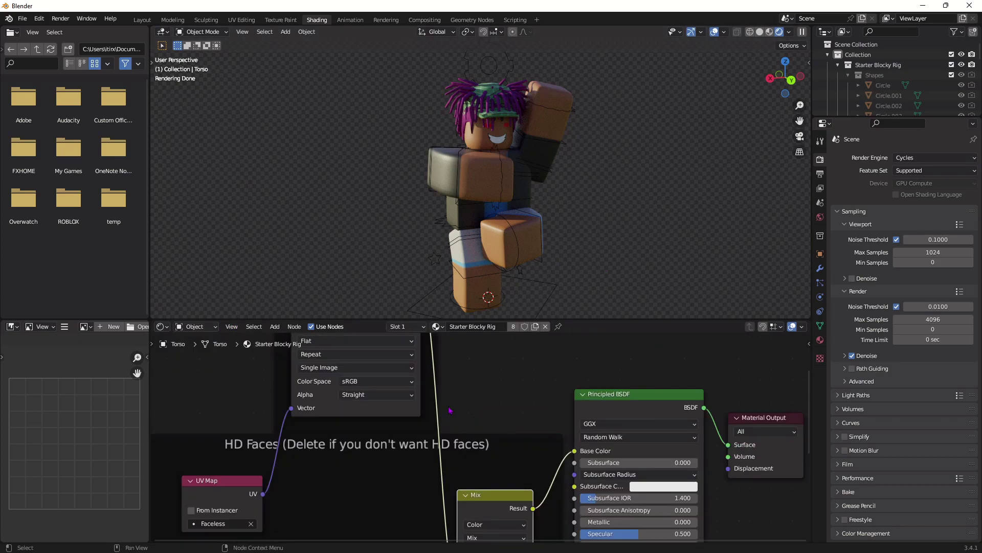
{"action": "middle_click_drag", "start_coordinate": [641, 438], "coordinate": [538, 334]}
{"action": "middle_click_drag", "start_coordinate": [654, 439], "coordinate": [727, 441]}
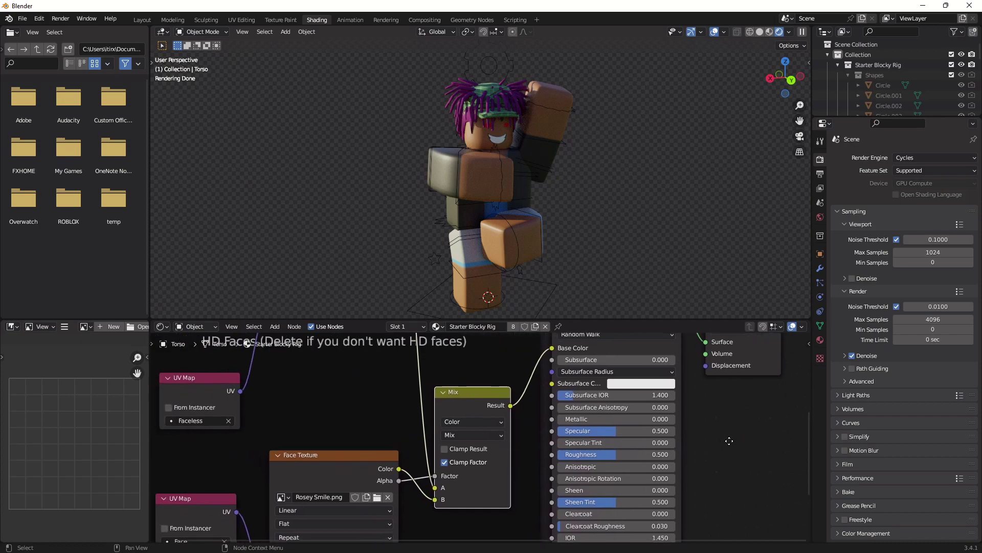
{"action": "scroll", "coordinate": [727, 442], "scroll_direction": "down", "scroll_amount": 4}
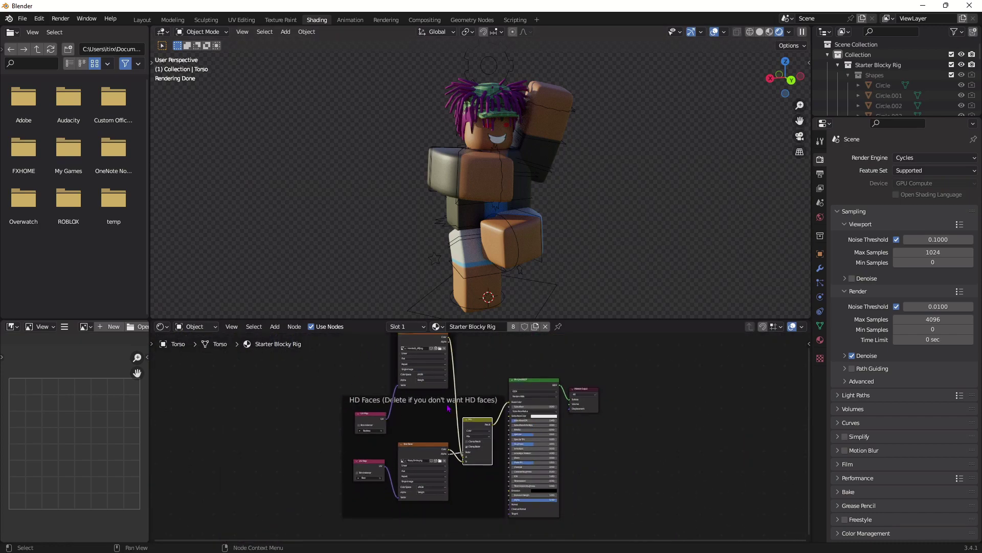
Select the right arm and set Specular to 0.055 and Roughness to 0.677 on the Starter Blocky Rig material's Principled BSDF.
{"action": "left_click", "coordinate": [482, 180]}
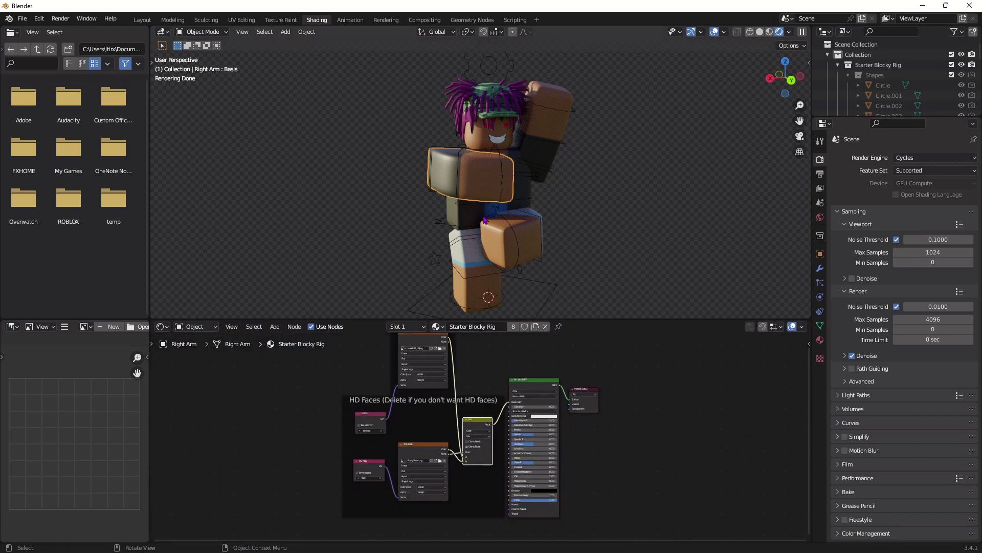
{"action": "scroll", "coordinate": [563, 452], "scroll_direction": "up", "scroll_amount": 5}
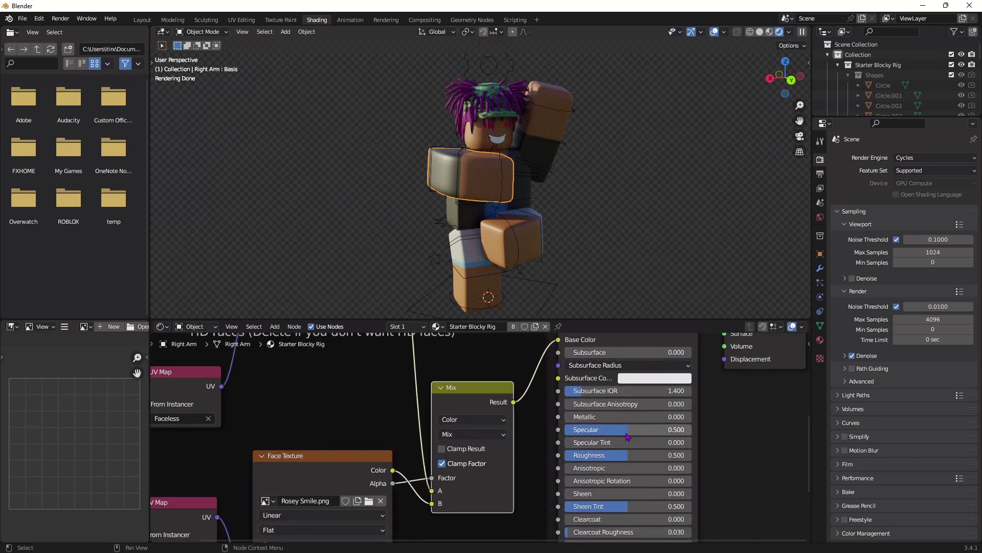
{"action": "left_click_drag", "start_coordinate": [620, 436], "coordinate": [583, 435]}
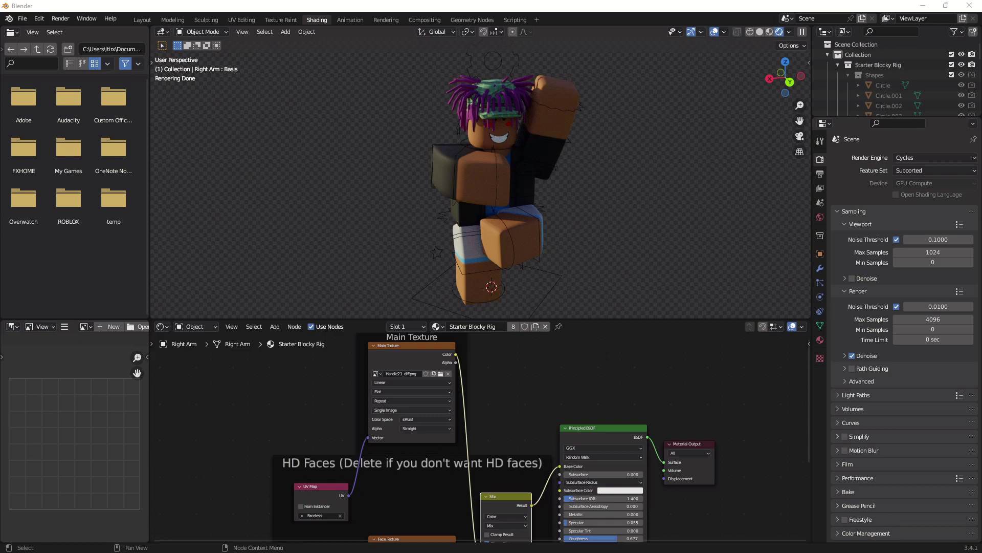
{"action": "middle_click_drag", "start_coordinate": [550, 500], "coordinate": [520, 428]}
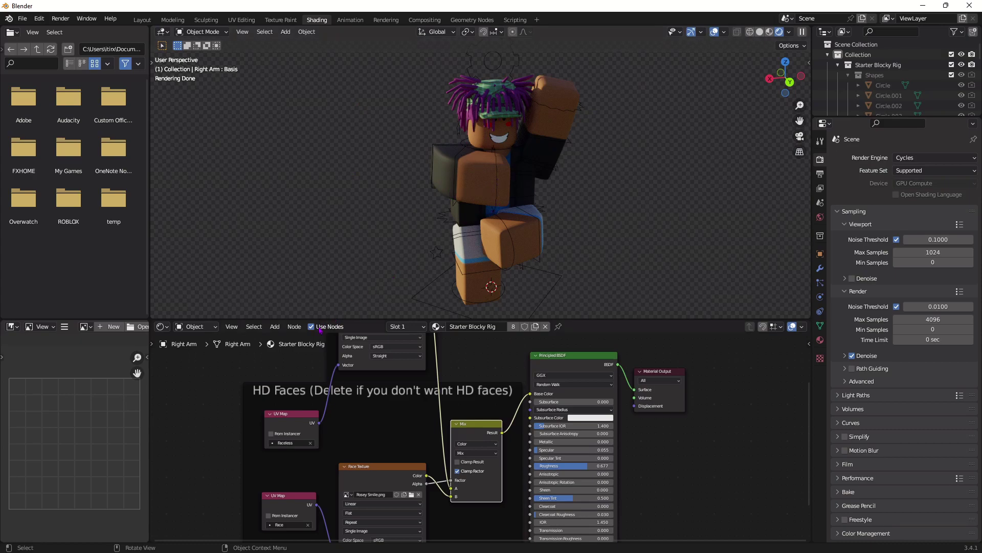
Review the World's environment nodes and return to the character's material nodes.
{"action": "left_click", "coordinate": [210, 328]}
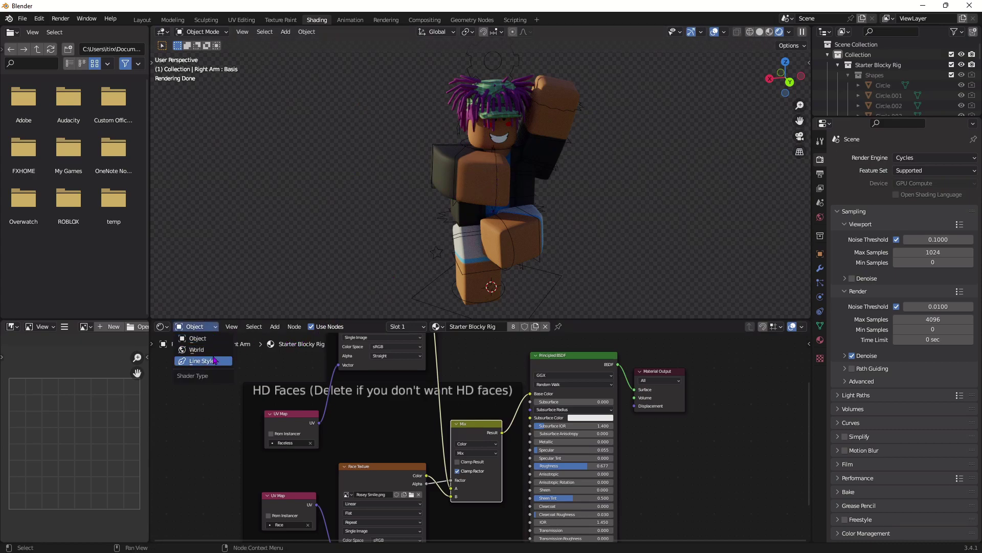
{"action": "left_click", "coordinate": [213, 352]}
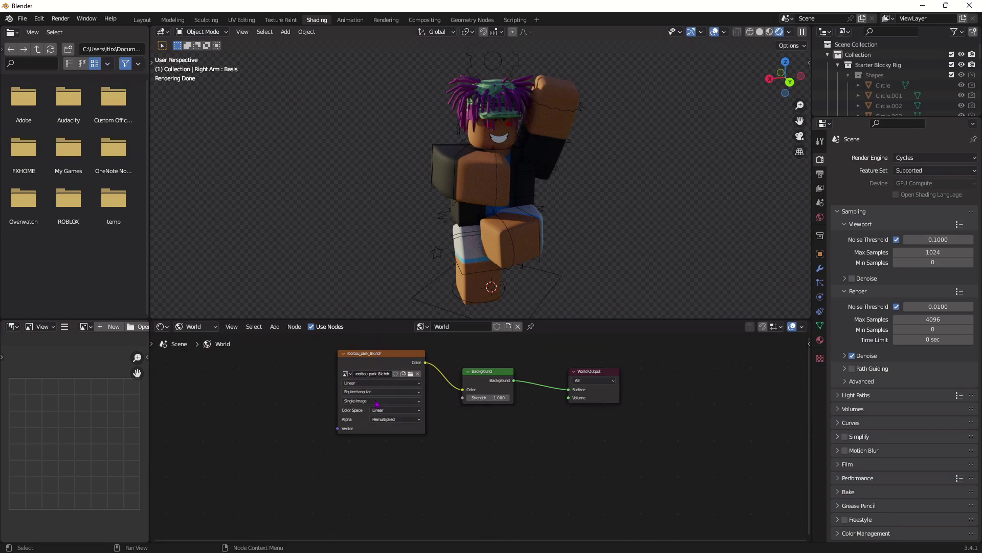
{"action": "scroll", "coordinate": [309, 299], "scroll_direction": "down", "scroll_amount": 2}
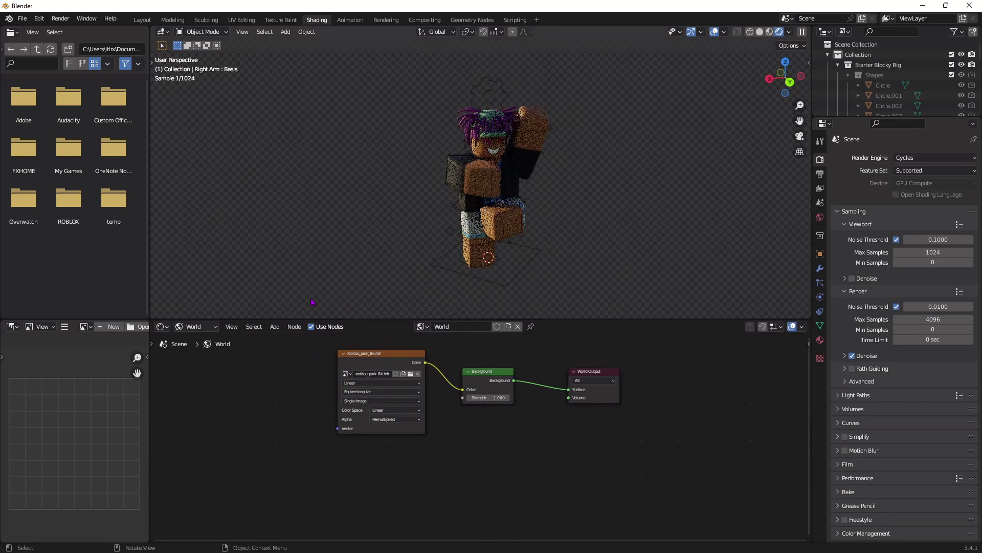
{"action": "left_click", "coordinate": [241, 327]}
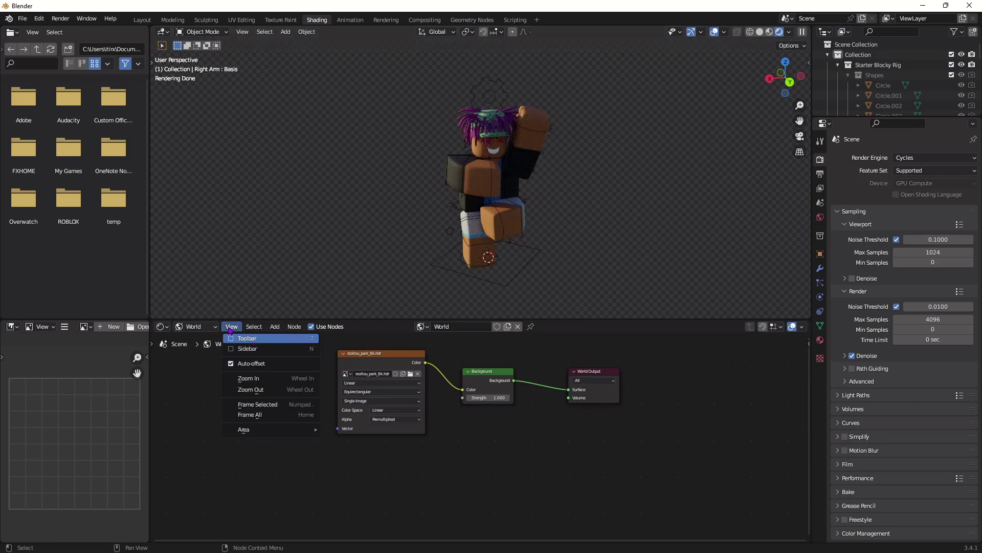
{"action": "left_click", "coordinate": [196, 326]}
{"action": "left_click", "coordinate": [197, 338]}
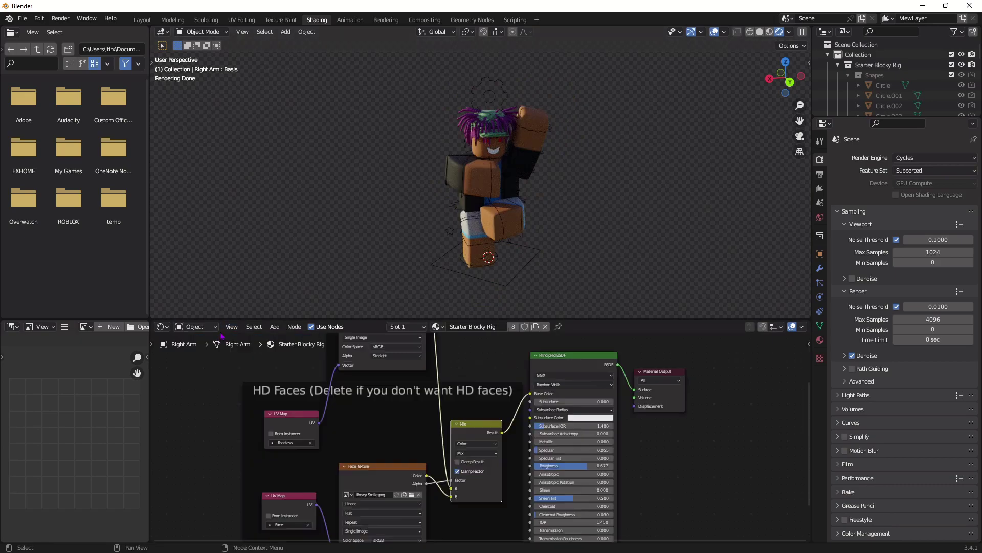
In the Layout workspace, select everything and rotate the character around the Z axis in Rendered shading so the HDRI lights its front.
{"action": "left_click", "coordinate": [142, 21]}
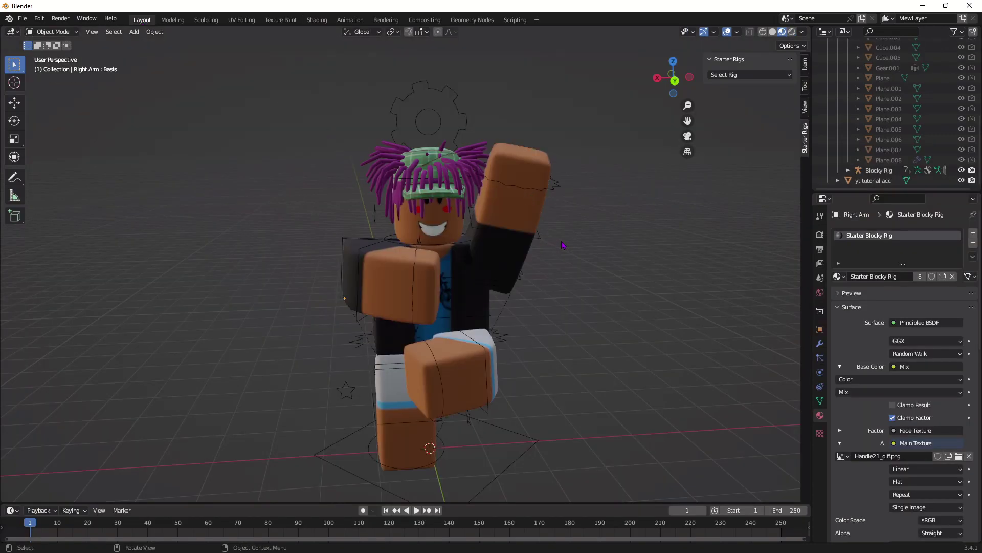
{"action": "key", "text": "a"}
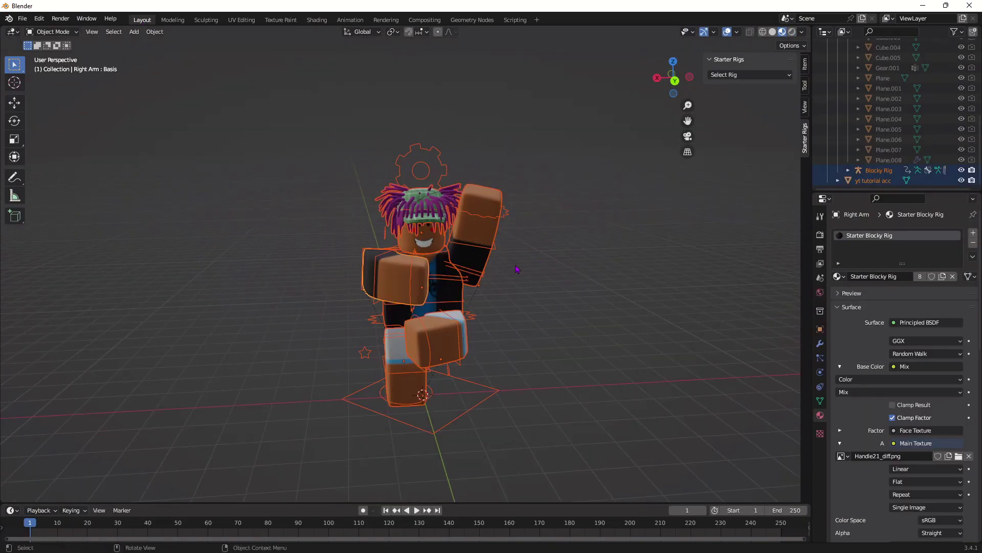
{"action": "left_click", "coordinate": [15, 121]}
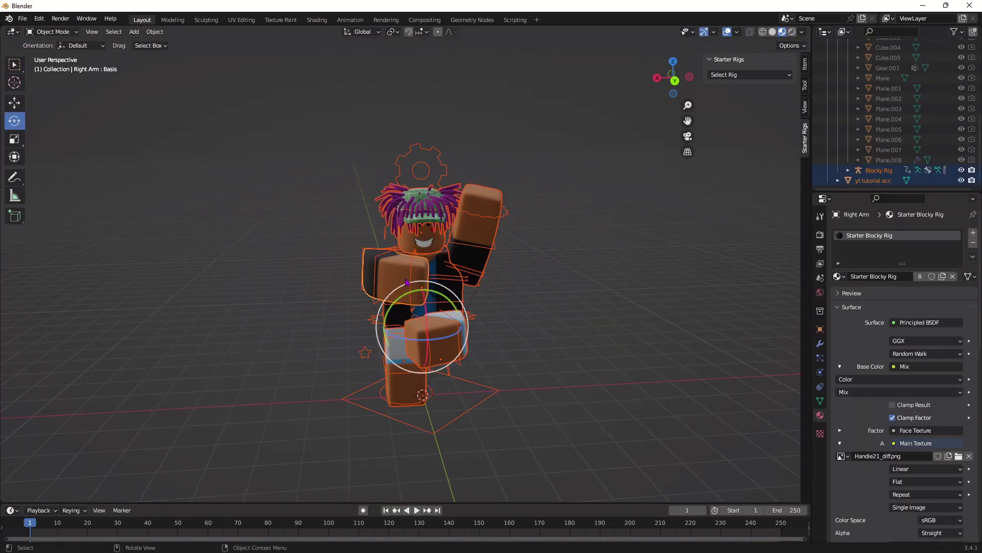
{"action": "left_click", "coordinate": [791, 31]}
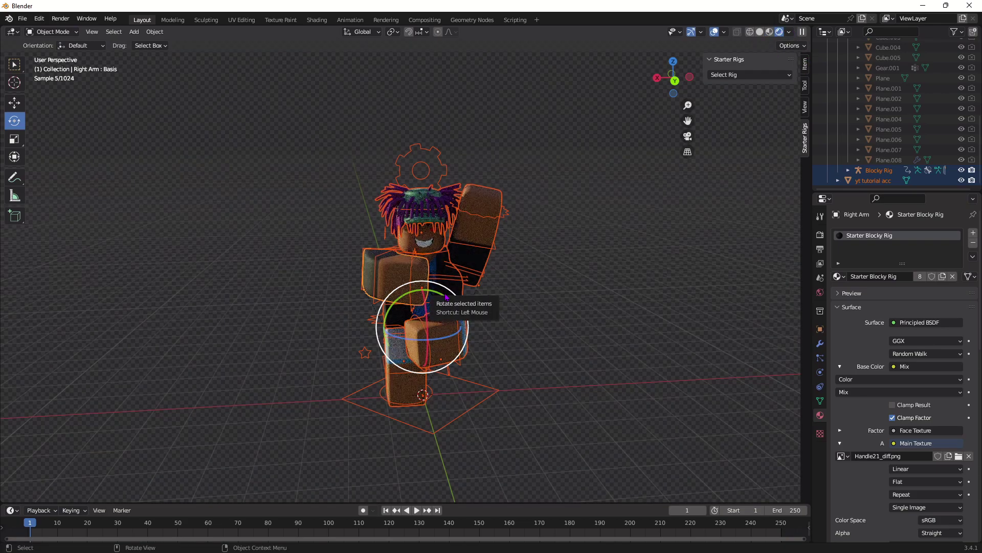
{"action": "left_click_drag", "start_coordinate": [449, 333], "coordinate": [620, 287]}
{"action": "middle_click_drag", "start_coordinate": [619, 288], "coordinate": [478, 296]}
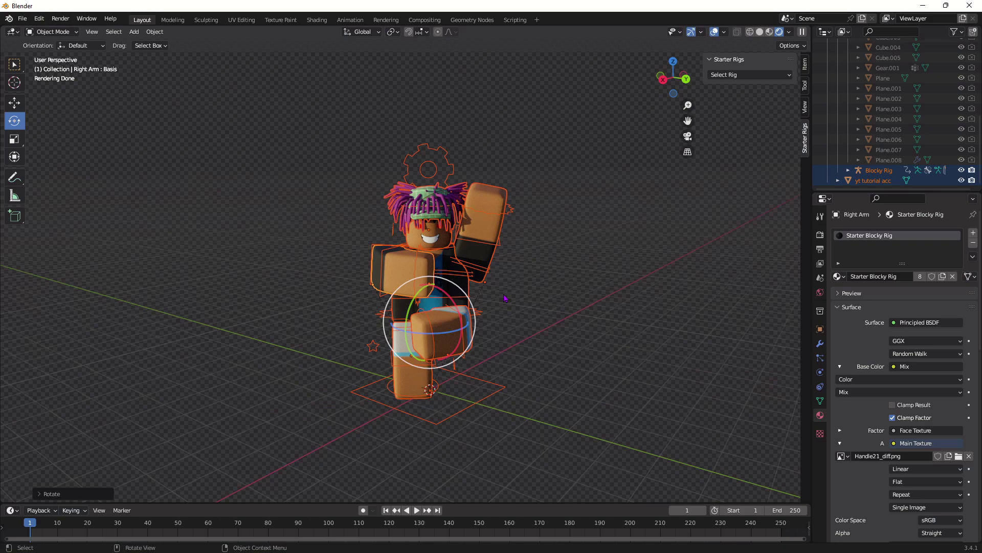
{"action": "middle_click_drag", "start_coordinate": [504, 298], "coordinate": [563, 319]}
{"action": "left_click_drag", "start_coordinate": [450, 337], "coordinate": [480, 326]}
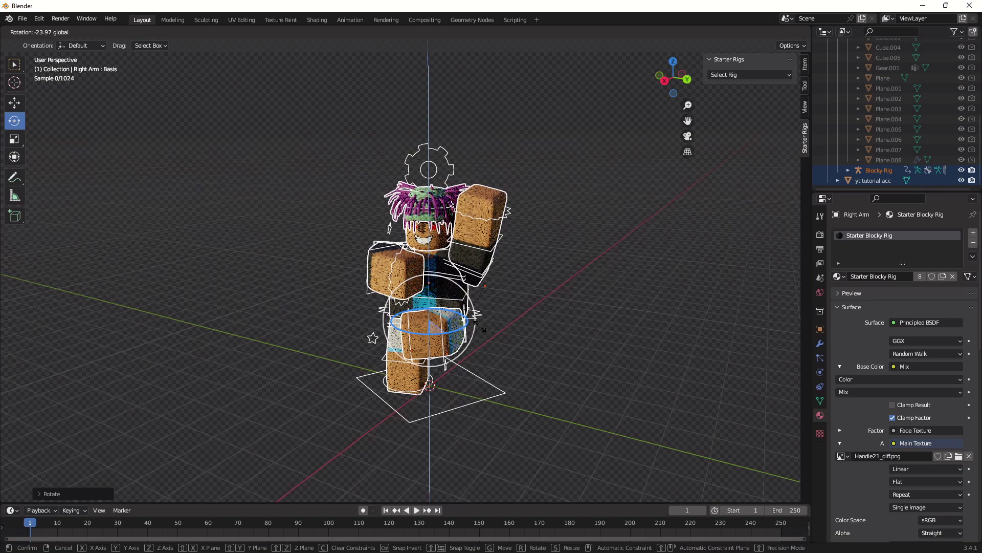
{"action": "middle_click_drag", "start_coordinate": [588, 187], "coordinate": [612, 174]}
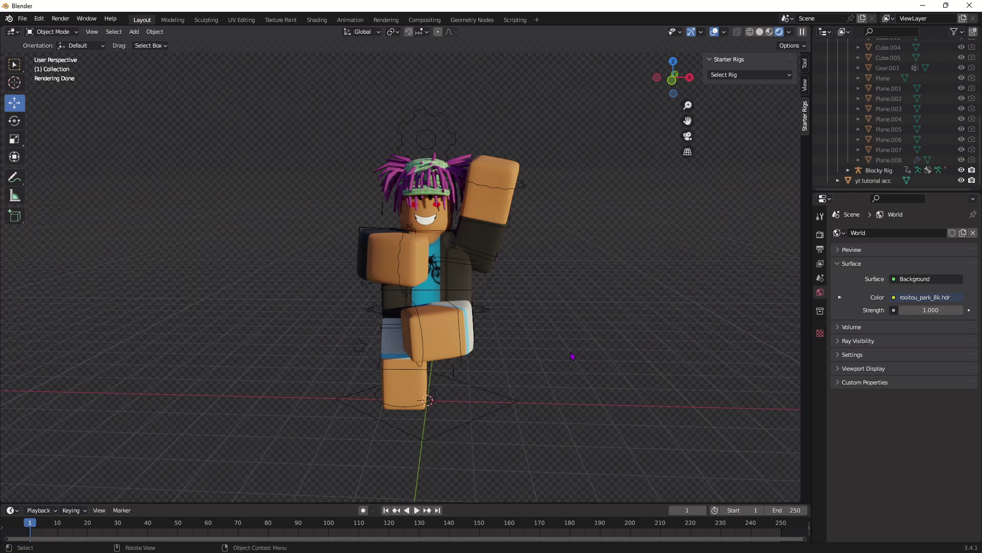
Add a camera to the scene and set the viewport to Material Preview shading.
{"action": "key", "text": "shift+a"}
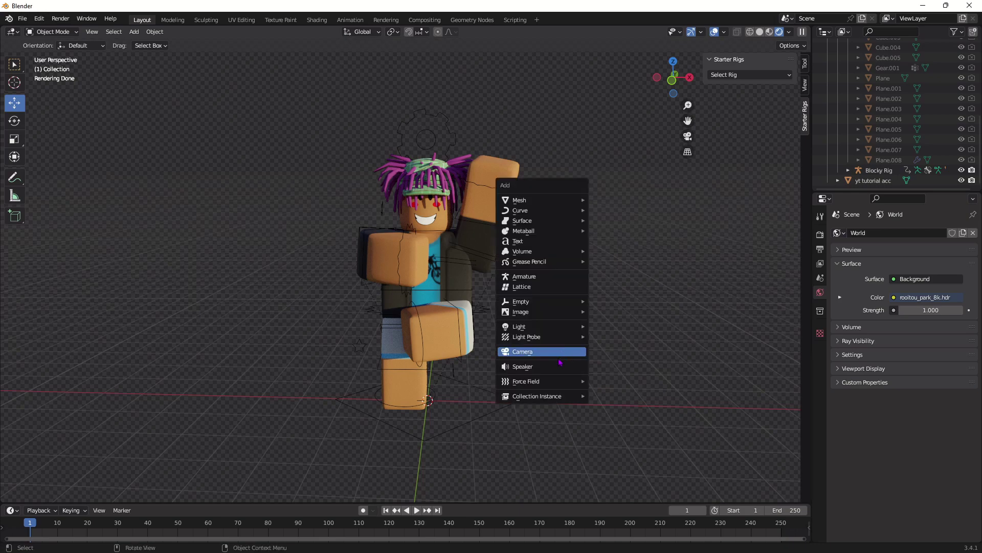
{"action": "left_click", "coordinate": [556, 355]}
{"action": "middle_click_drag", "start_coordinate": [556, 356], "coordinate": [638, 185]}
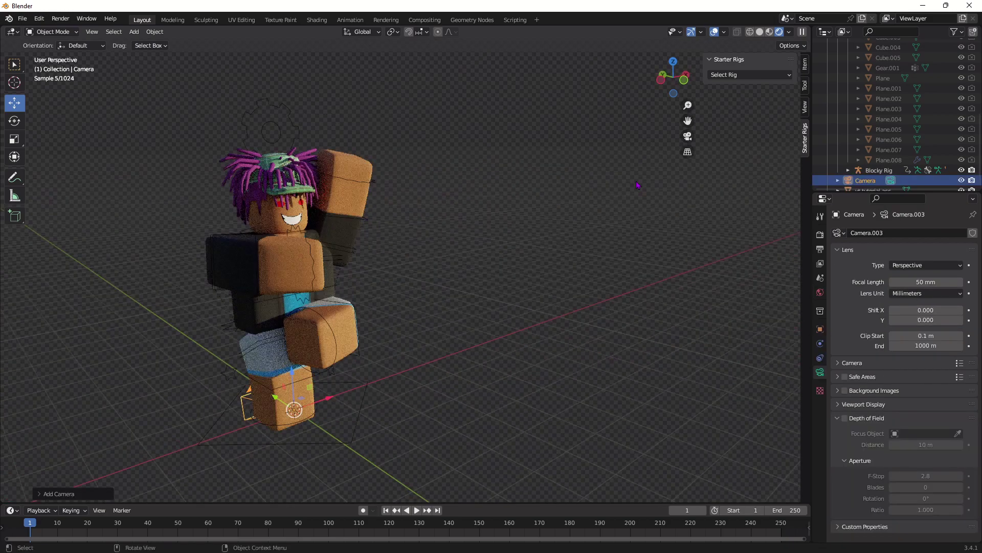
{"action": "left_click", "coordinate": [769, 32]}
{"action": "mouse_move", "coordinate": [460, 307]}
{"action": "middle_mouse_down"}
{"action": "mouse_move", "coordinate": [346, 393]}
{"action": "mouse_move", "coordinate": [241, 404]}
{"action": "middle_mouse_up"}
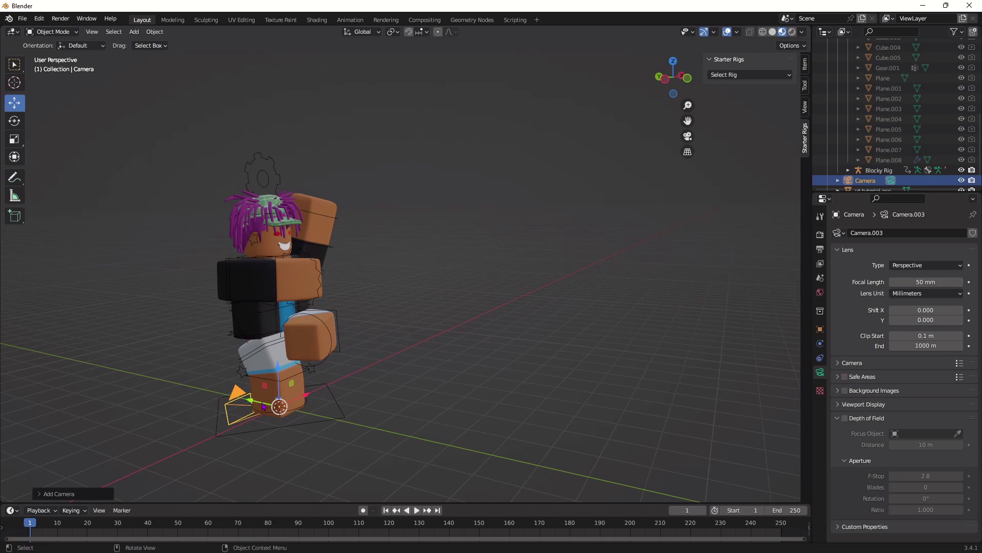
Move the camera out in front of the character and above head height, with its focal length set to 41.98 mm.
{"action": "left_click_drag", "start_coordinate": [255, 404], "coordinate": [556, 470]}
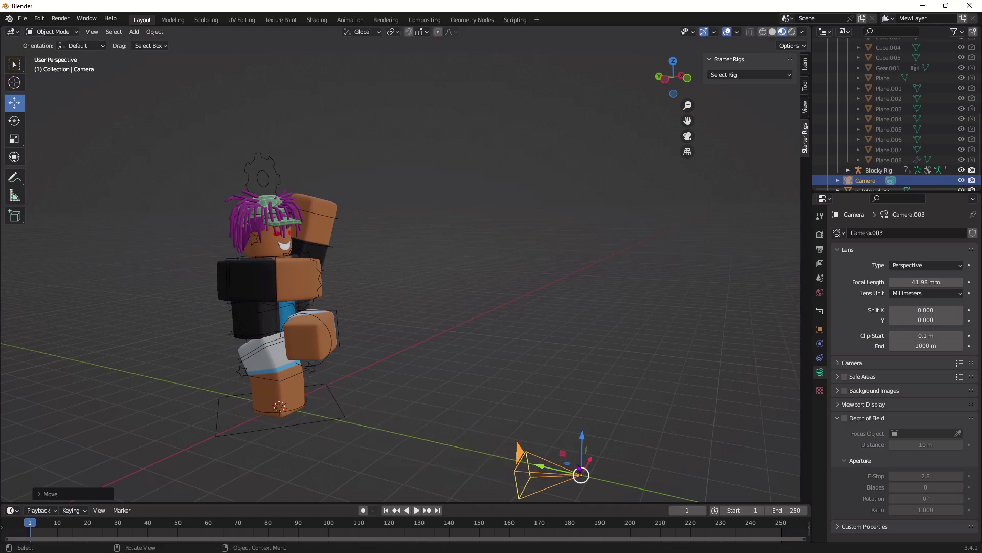
{"action": "scroll", "coordinate": [606, 464], "scroll_direction": "down", "scroll_amount": 5}
{"action": "left_click_drag", "start_coordinate": [469, 311], "coordinate": [472, 205]}
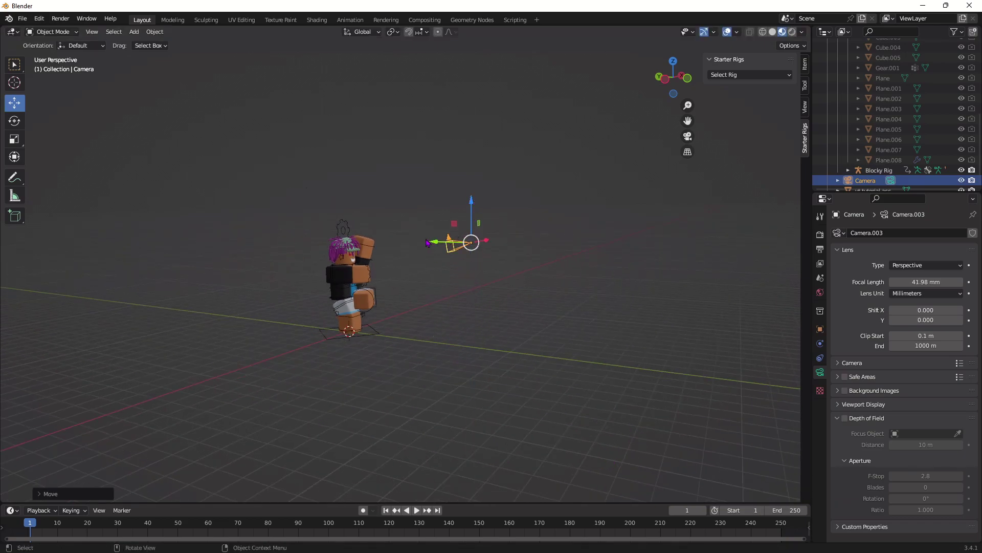
{"action": "left_click_drag", "start_coordinate": [431, 243], "coordinate": [493, 243]}
{"action": "left_click_drag", "start_coordinate": [525, 211], "coordinate": [509, 184]}
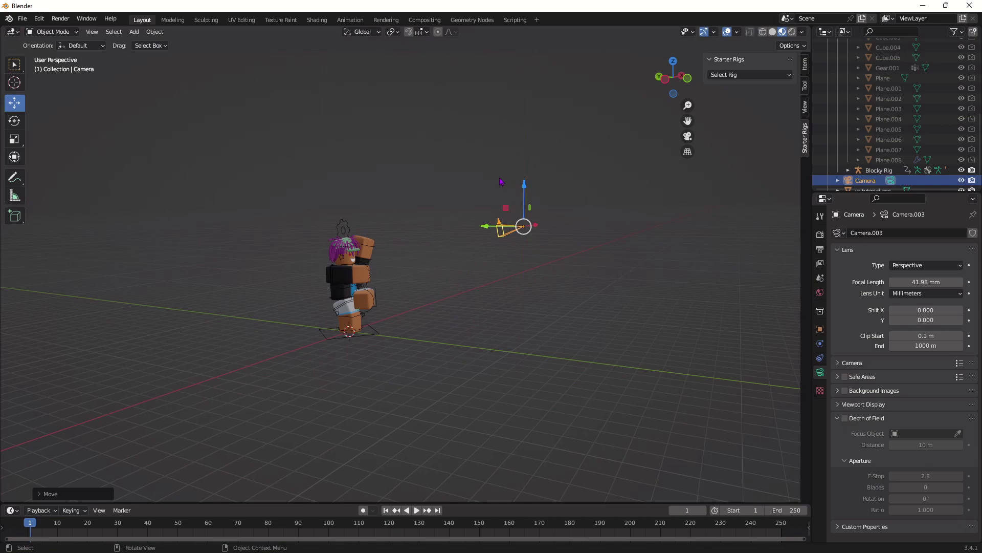
Shift the camera sideways along X and lower it to centre the character in the frame, checking through the camera view.
{"action": "left_click", "coordinate": [694, 136]}
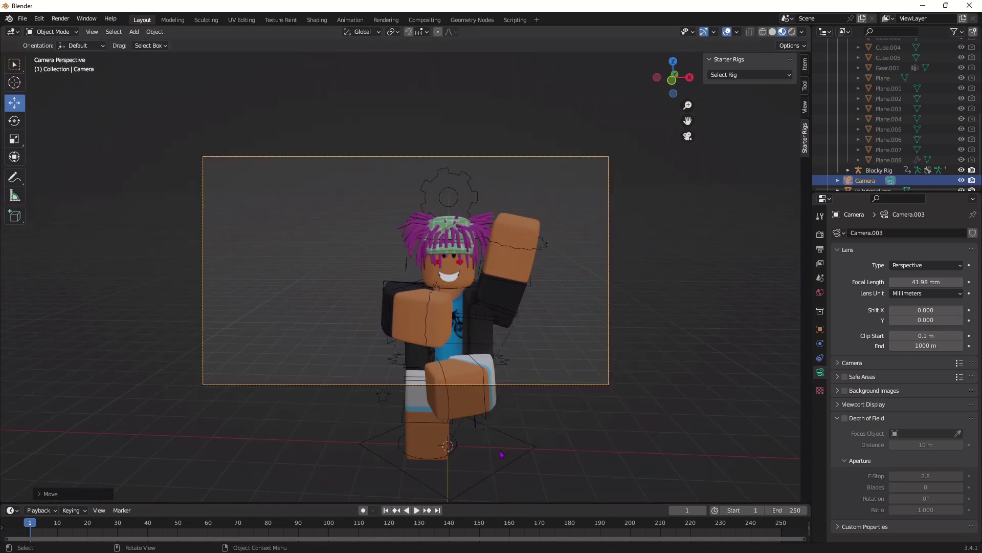
{"action": "left_click", "coordinate": [689, 137]}
{"action": "middle_click_drag", "start_coordinate": [647, 227], "coordinate": [568, 245]}
{"action": "left_click_drag", "start_coordinate": [473, 342], "coordinate": [506, 334]}
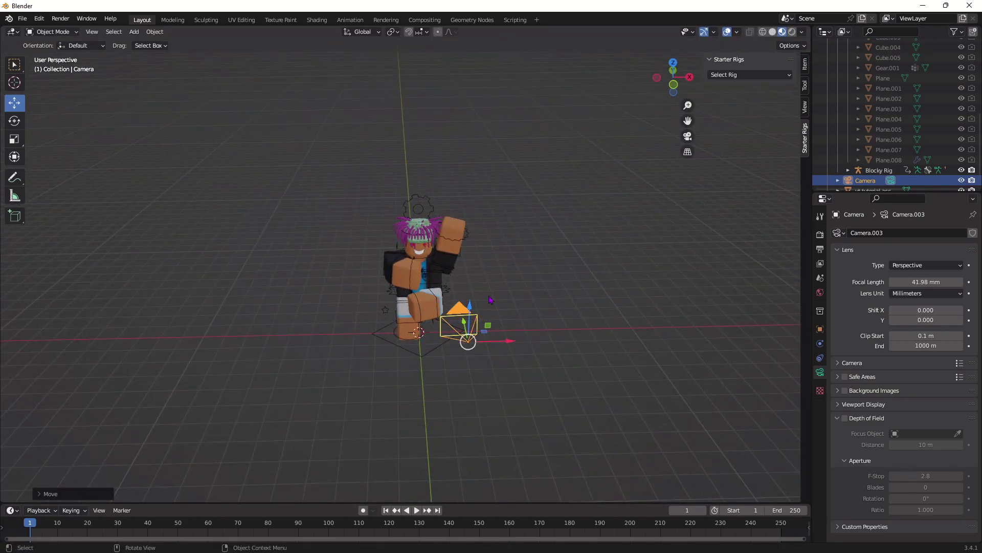
{"action": "left_click", "coordinate": [688, 137]}
{"action": "left_click", "coordinate": [691, 140]}
{"action": "left_click_drag", "start_coordinate": [472, 306], "coordinate": [482, 333]}
{"action": "middle_click_drag", "start_coordinate": [524, 312], "coordinate": [578, 275]}
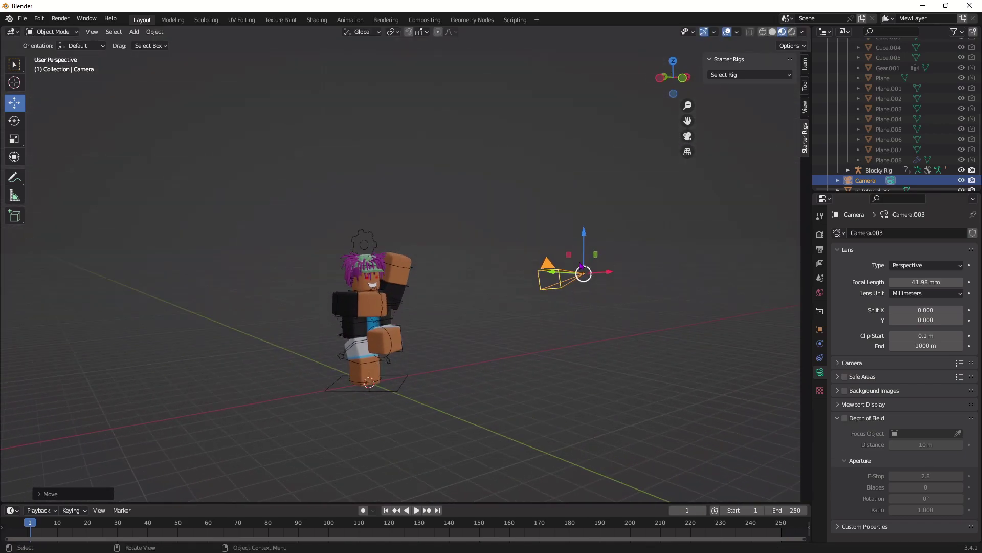
{"action": "left_click", "coordinate": [687, 136]}
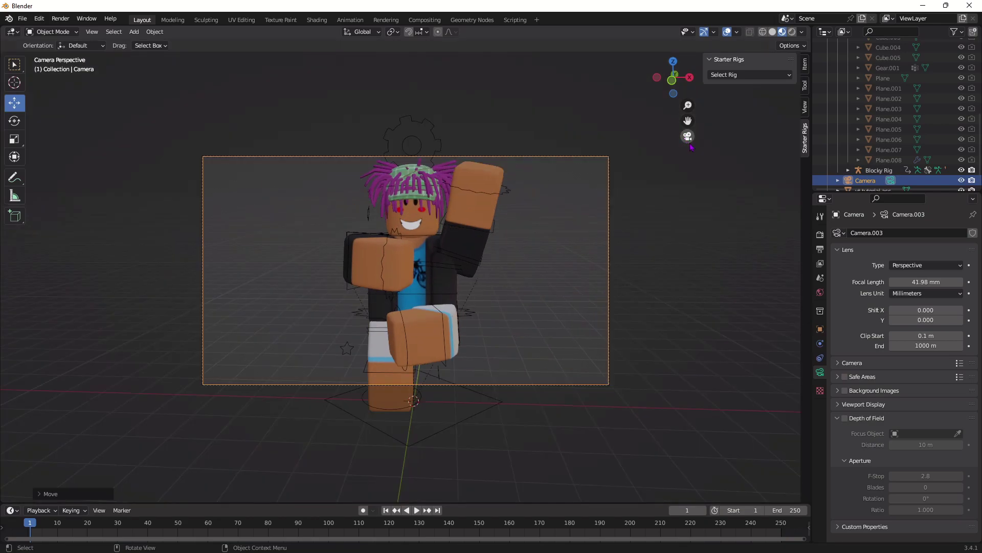
Move the camera farther back from the character along Y so the whole figure fits the frame, and check the camera view.
{"action": "scroll", "coordinate": [499, 272], "scroll_direction": "down", "scroll_amount": 2}
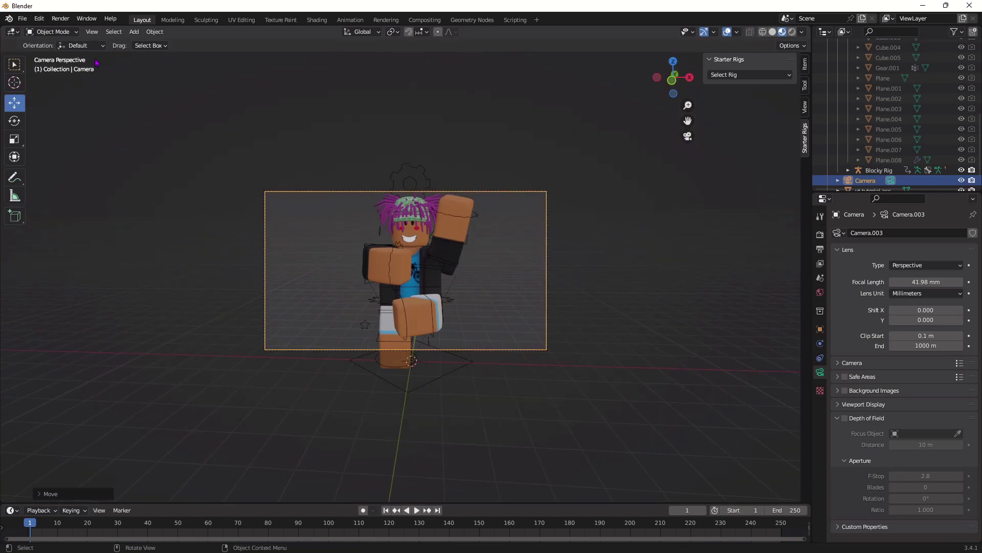
{"action": "left_click", "coordinate": [435, 199]}
{"action": "key", "text": "ctrl+z"}
{"action": "left_click", "coordinate": [423, 209]}
{"action": "middle_click_drag", "start_coordinate": [464, 196], "coordinate": [662, 251]}
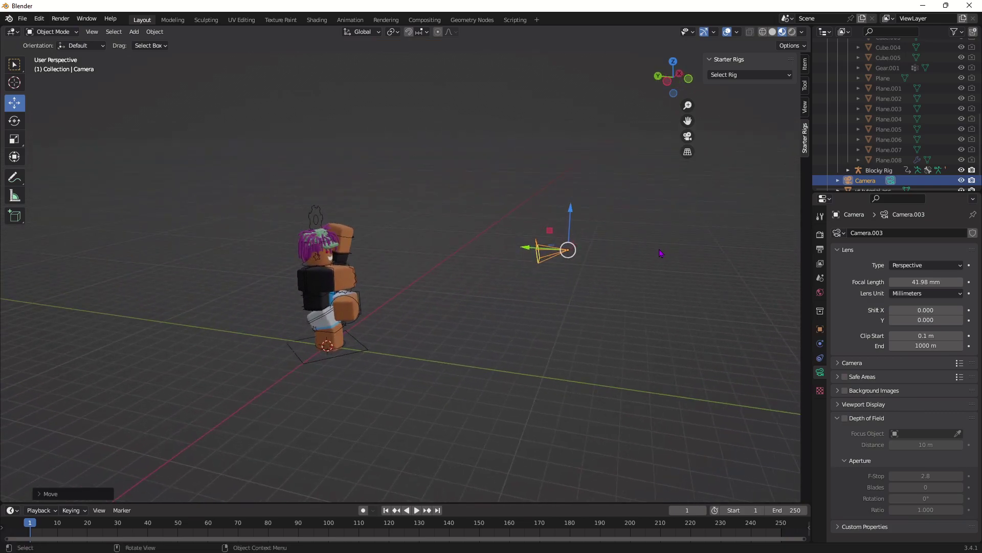
{"action": "left_click_drag", "start_coordinate": [535, 248], "coordinate": [594, 252]}
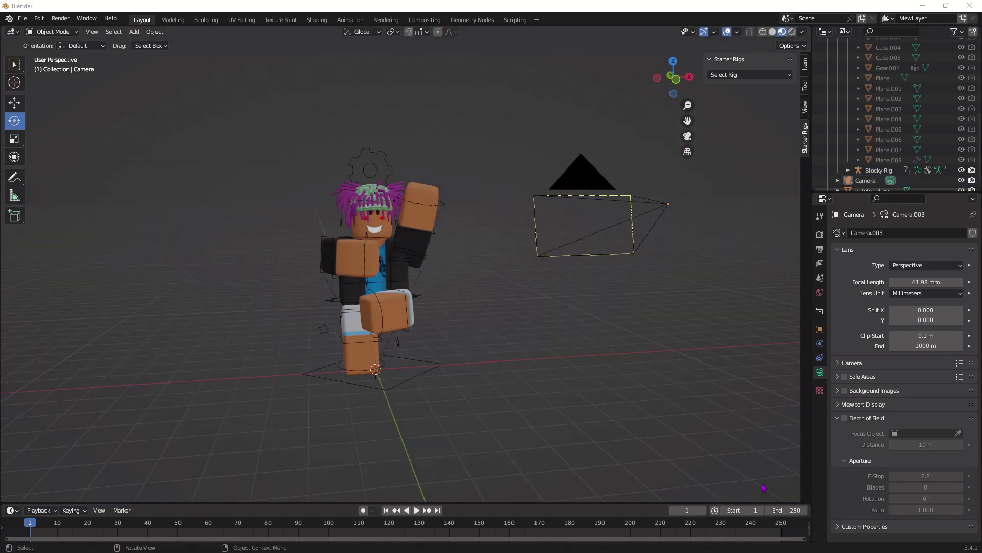
{"action": "left_click", "coordinate": [687, 137]}
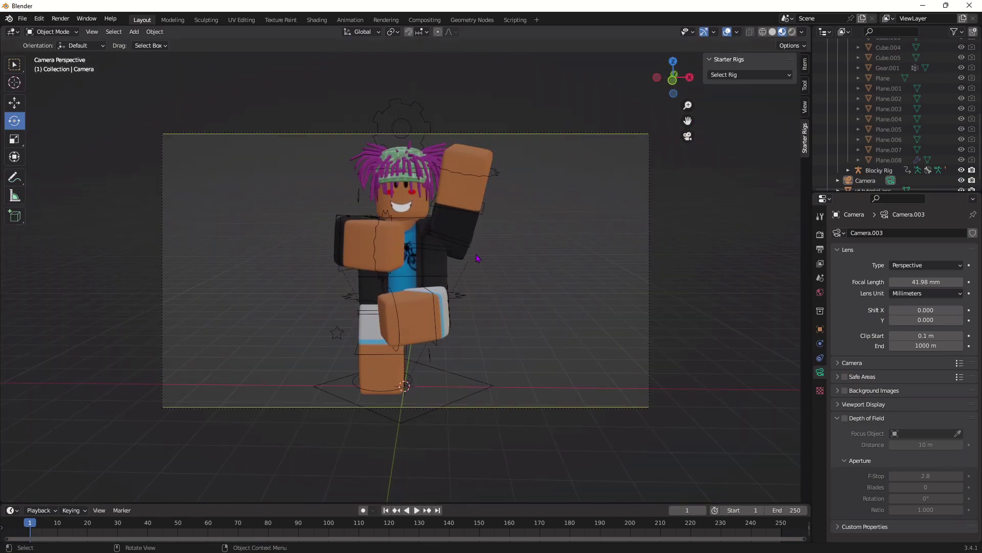
{"action": "middle_click_drag", "start_coordinate": [565, 235], "coordinate": [590, 233]}
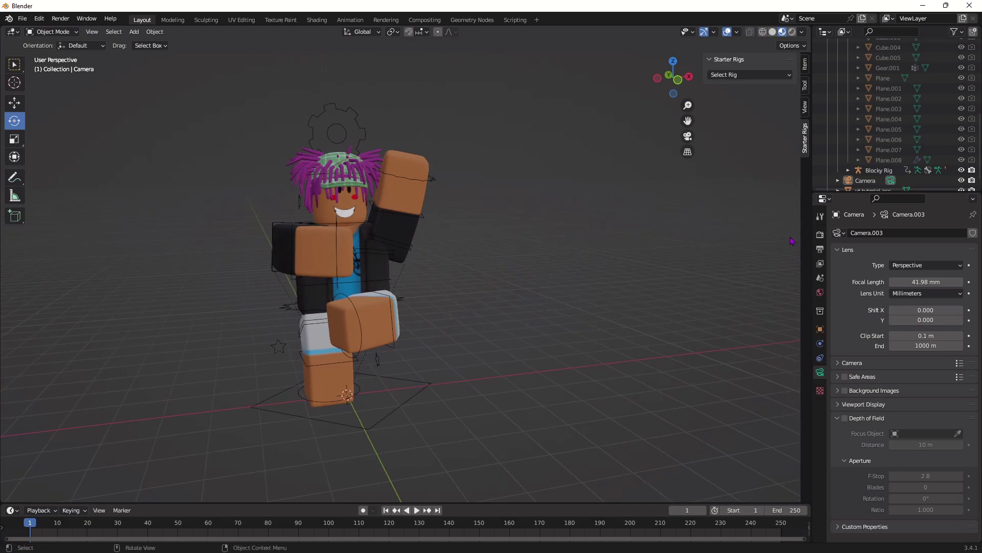
Set the maximum samples in the render settings to 1328 for the viewport and 2057 for the final render.
{"action": "left_click", "coordinate": [820, 235]}
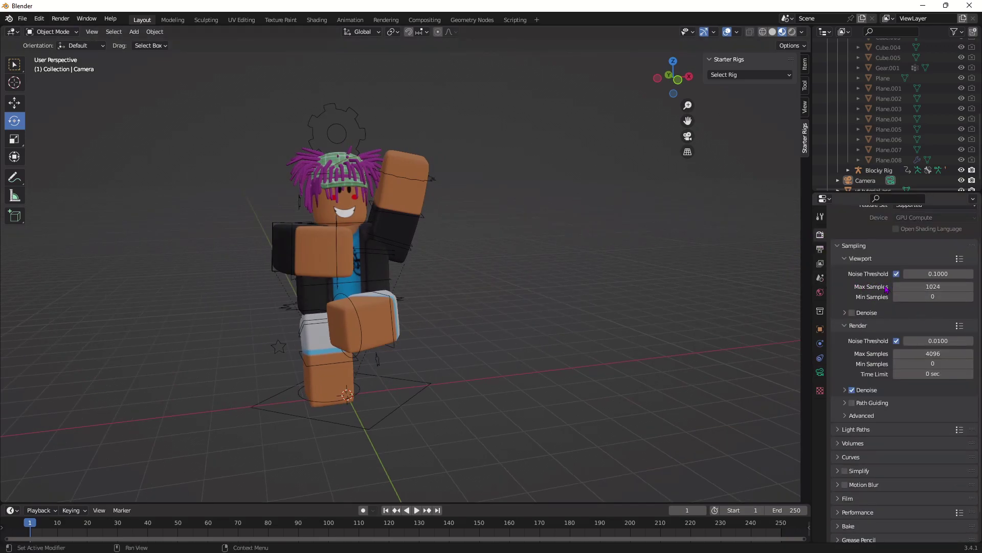
{"action": "left_click", "coordinate": [904, 286]}
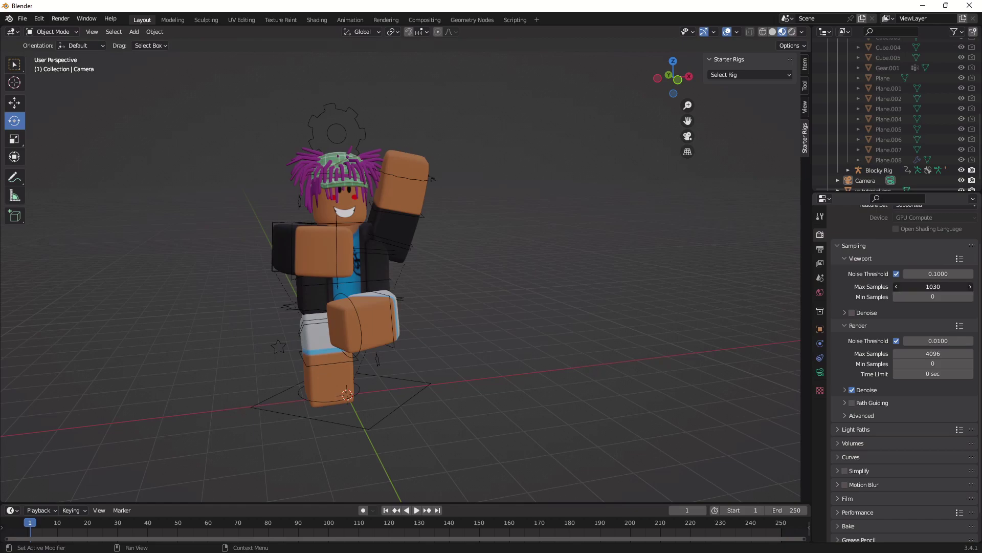
{"action": "left_click_drag", "start_coordinate": [905, 286], "coordinate": [964, 287]}
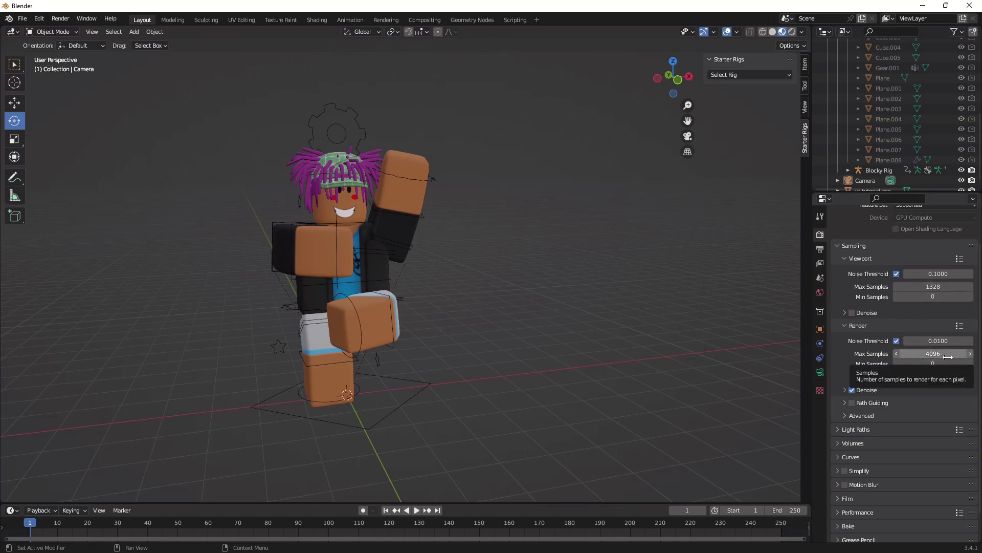
{"action": "left_click_drag", "start_coordinate": [906, 352], "coordinate": [780, 352]}
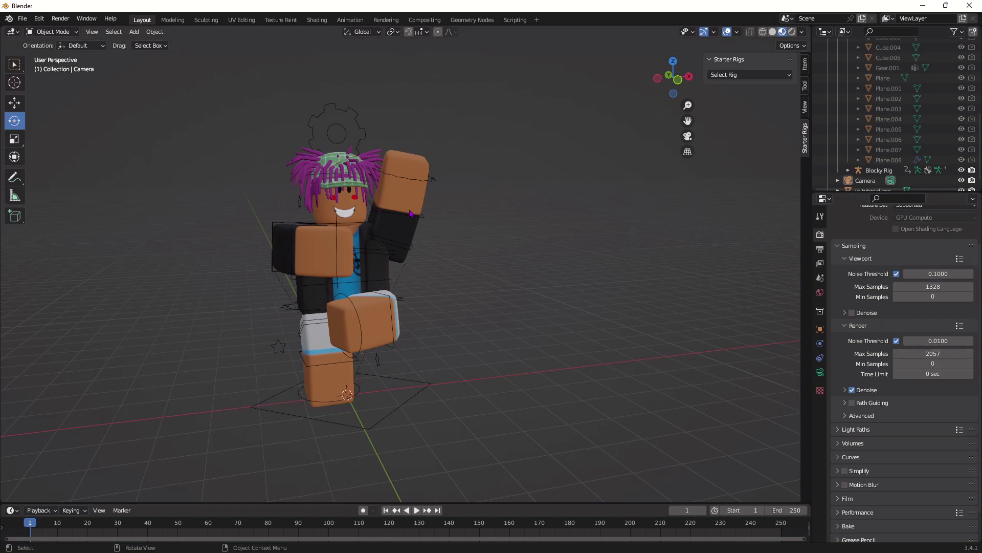
View the character through the camera and set the viewport to Rendered shading to preview the framed shot.
{"action": "middle_click_drag", "start_coordinate": [478, 158], "coordinate": [445, 162]}
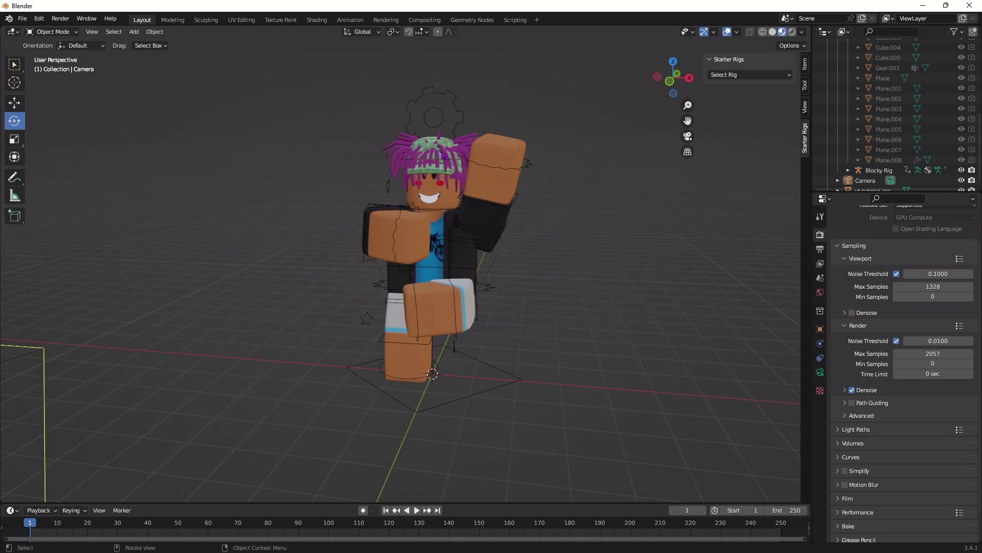
{"action": "middle_click_drag", "start_coordinate": [617, 204], "coordinate": [636, 205]}
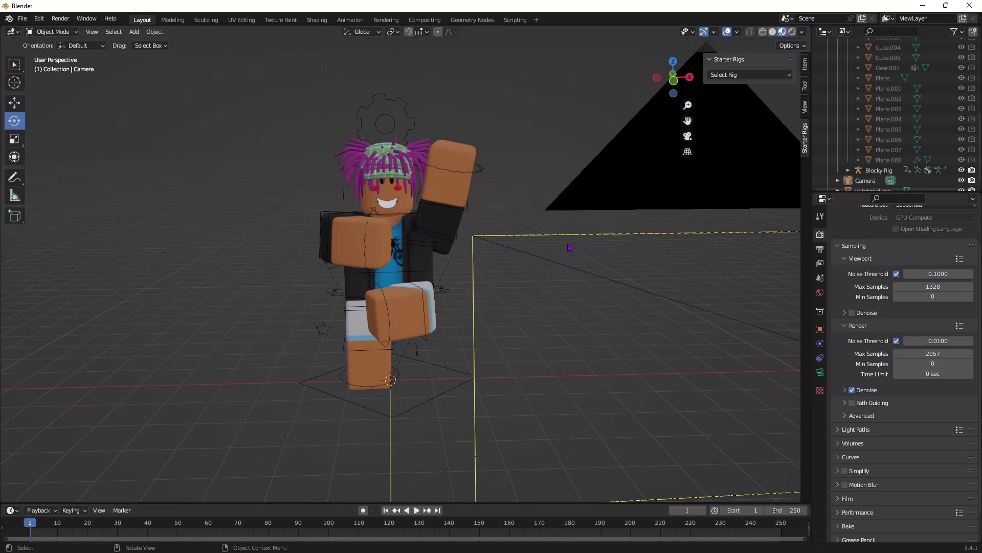
{"action": "left_click", "coordinate": [687, 136]}
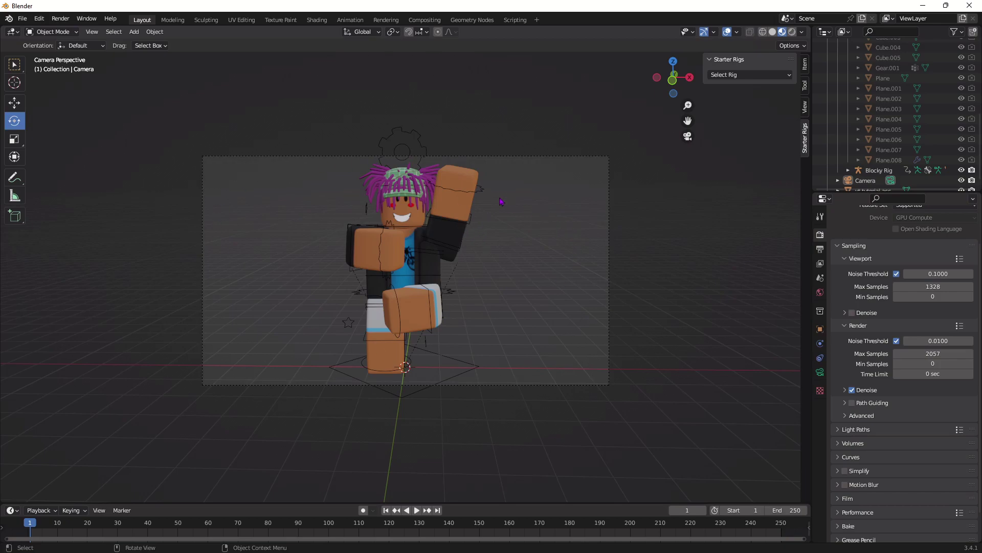
{"action": "left_click", "coordinate": [793, 32]}
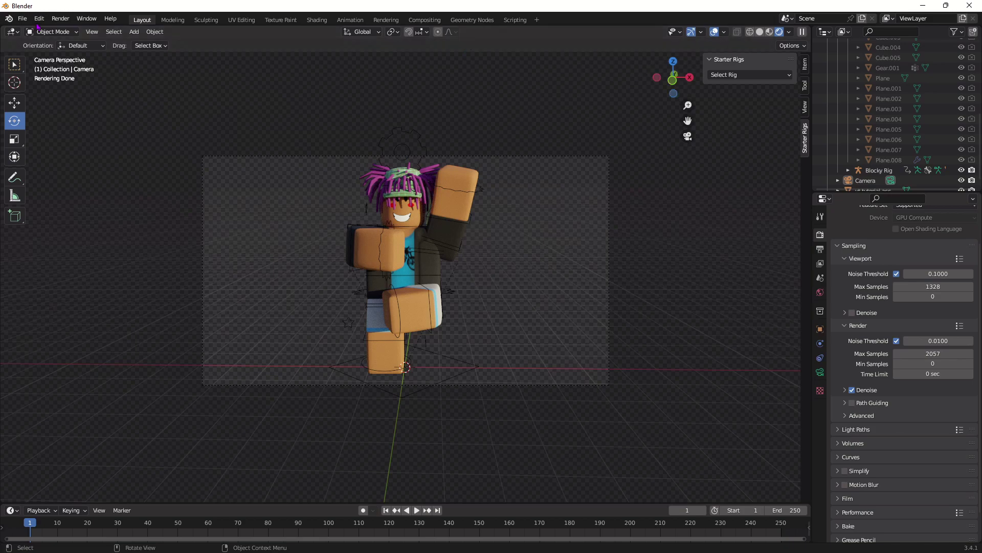
Render the current frame as a still image and open the image commands for saving the result.
{"action": "left_click", "coordinate": [60, 18]}
{"action": "left_click", "coordinate": [71, 32]}
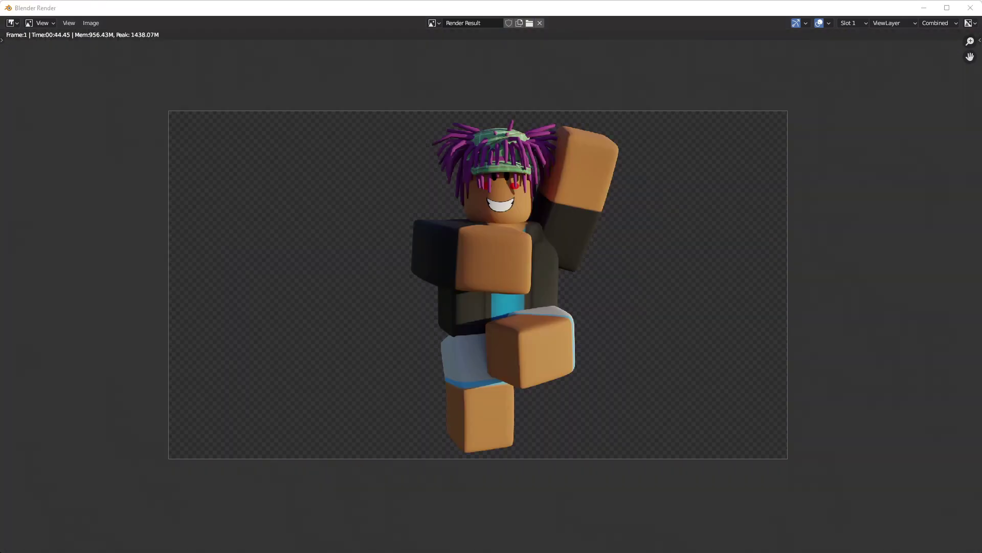
{"action": "left_click", "coordinate": [93, 23]}
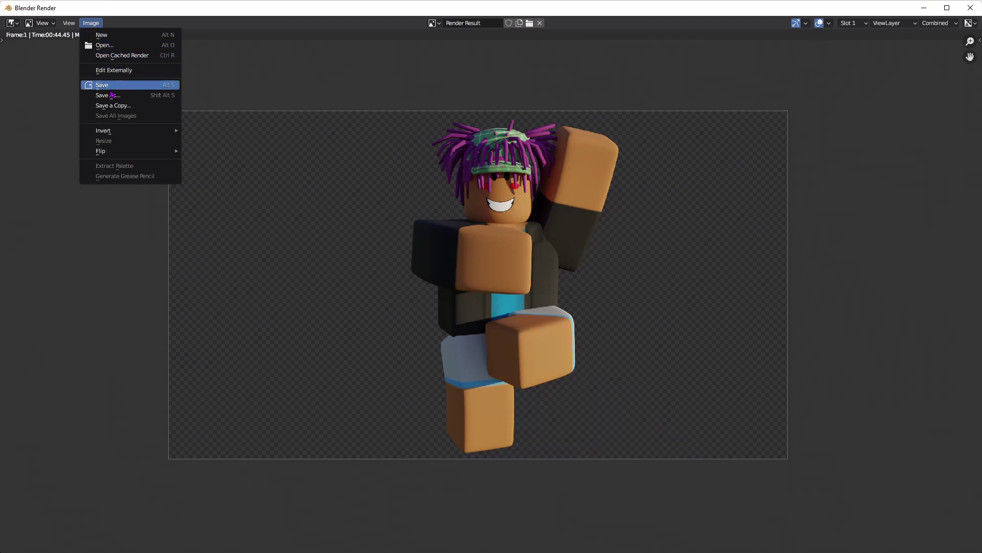